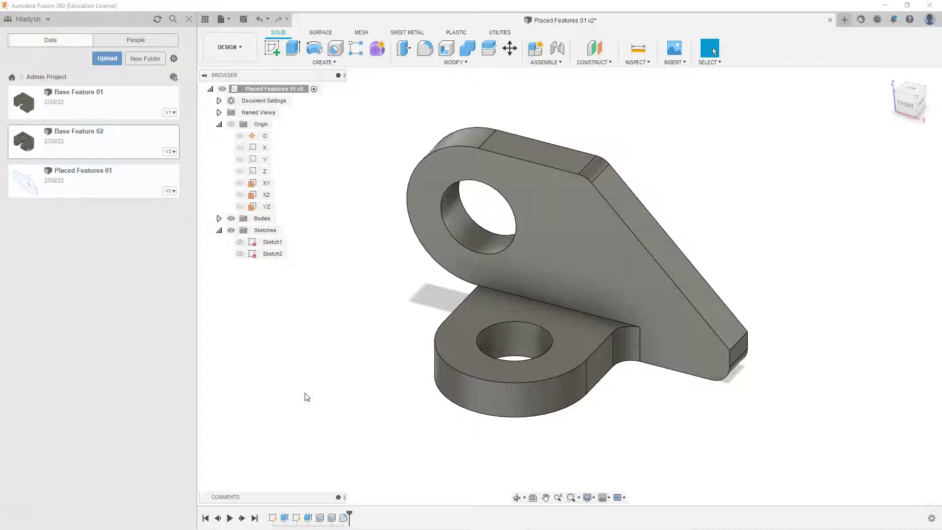
# Roll the design history back past the fillet and both holes to just after the second extrusion
pyautogui.click(305, 393)
pyautogui.moveTo(350, 514); pyautogui.dragTo(336, 514)
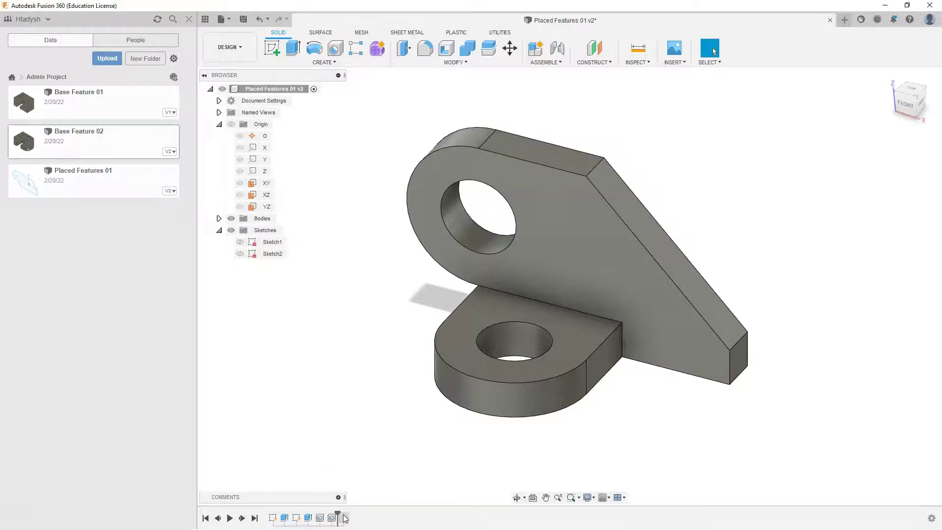
pyautogui.moveTo(338, 515); pyautogui.dragTo(325, 515)
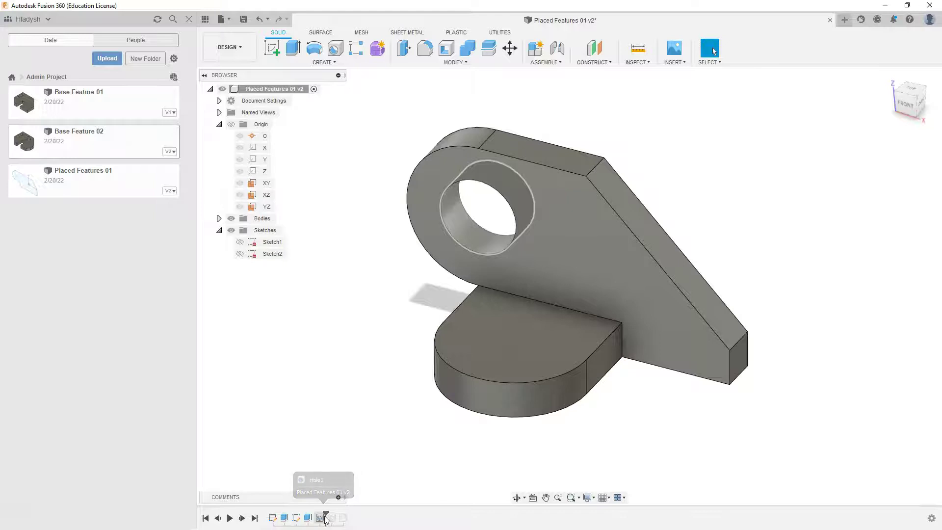
pyautogui.click(326, 514)
pyautogui.moveTo(325, 514); pyautogui.dragTo(314, 514)
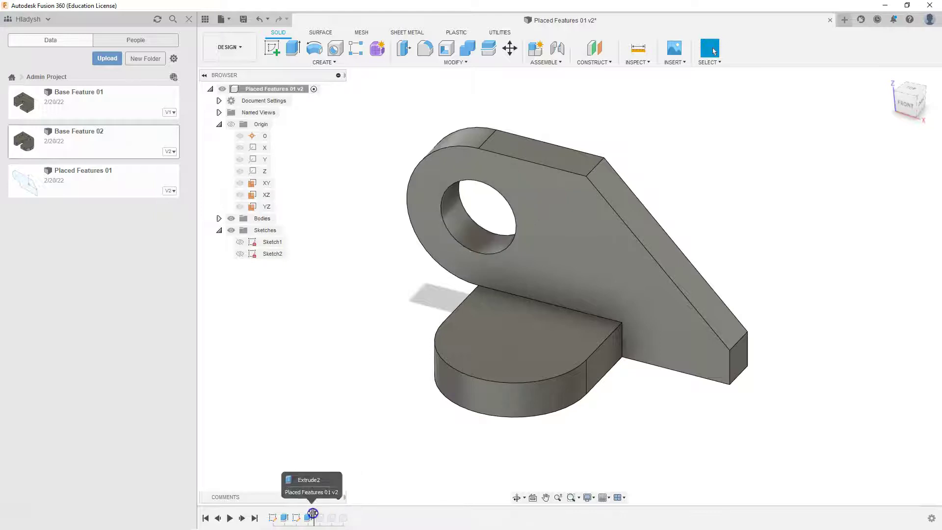
pyautogui.click(350, 481)
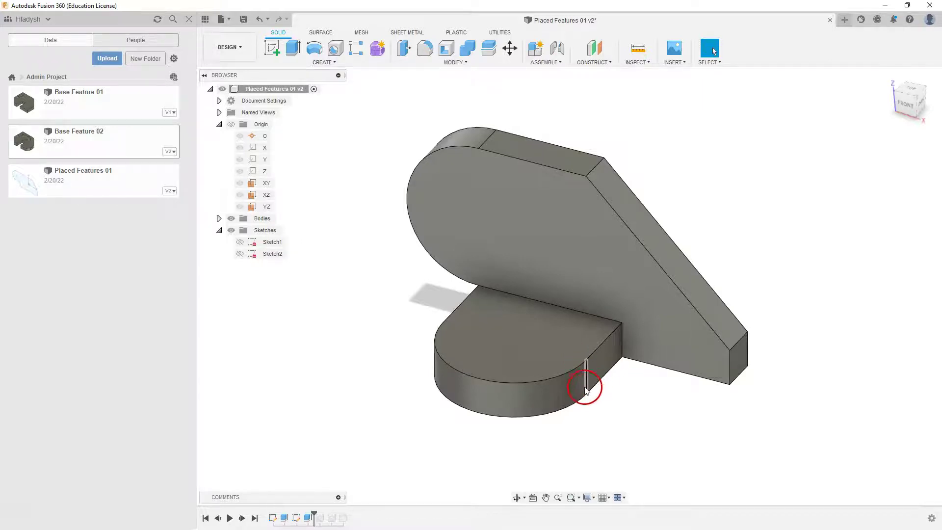
# Examine the angled plate and the rounded base tab, and roll the history back to before the second extrusion
pyautogui.click(721, 159)
pyautogui.click(700, 222)
pyautogui.click(507, 262)
pyautogui.click(504, 339)
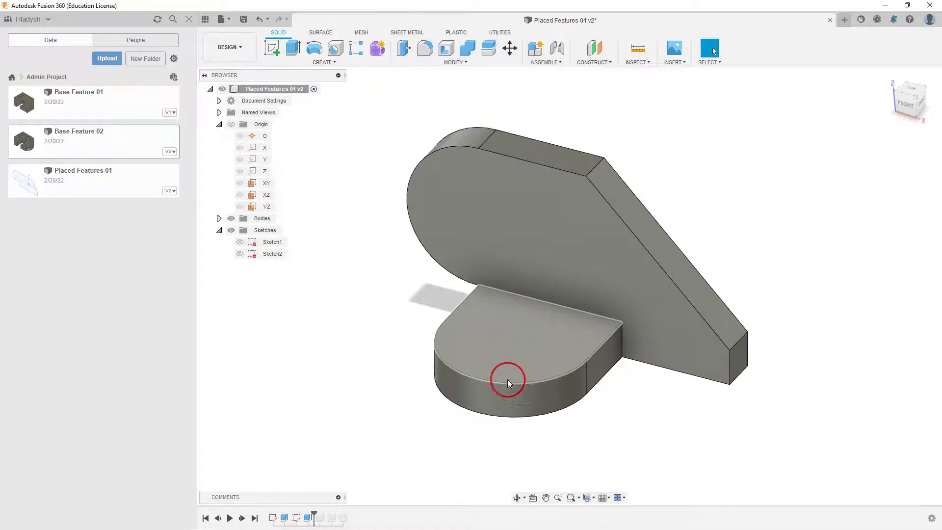
pyautogui.click(797, 324)
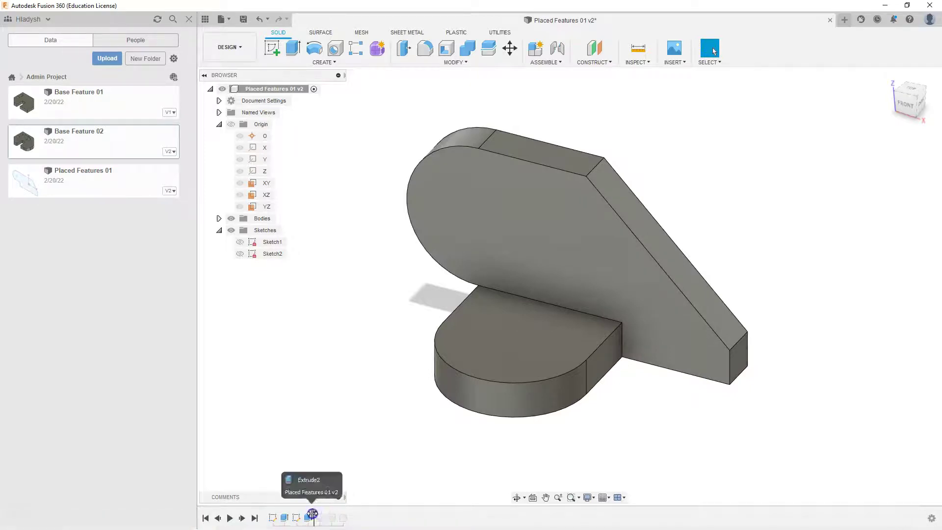
pyautogui.moveTo(294, 512); pyautogui.dragTo(290, 513)
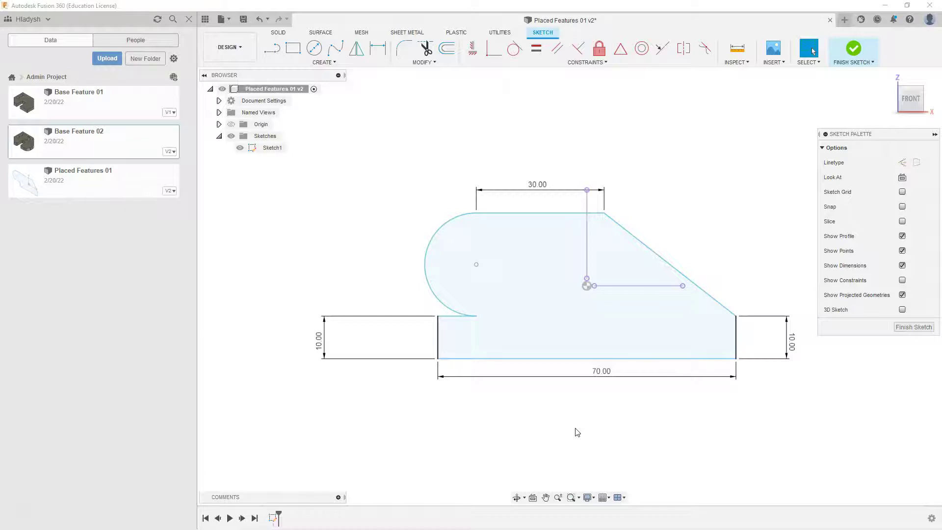
# Dimension the profile's large arc as a diameter and set it to 40 mm
pyautogui.click(577, 431)
pyautogui.click(378, 49)
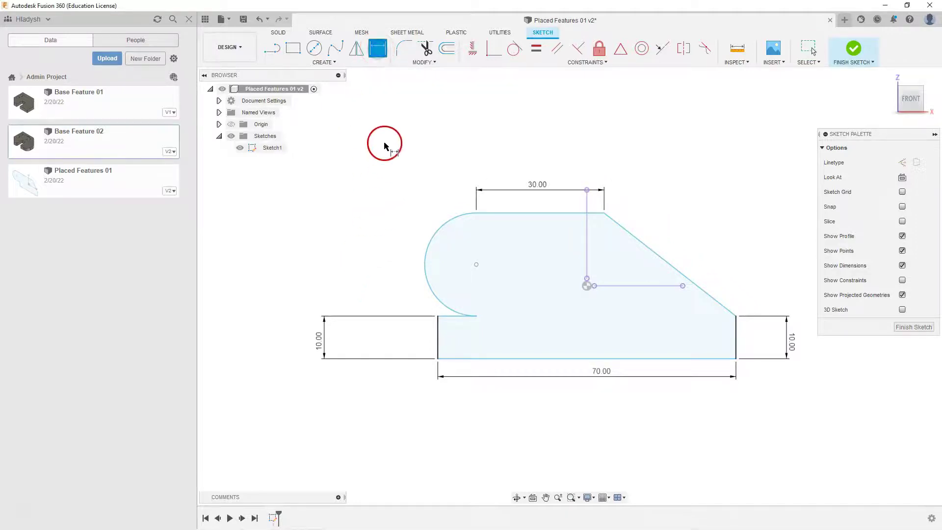
pyautogui.click(429, 248)
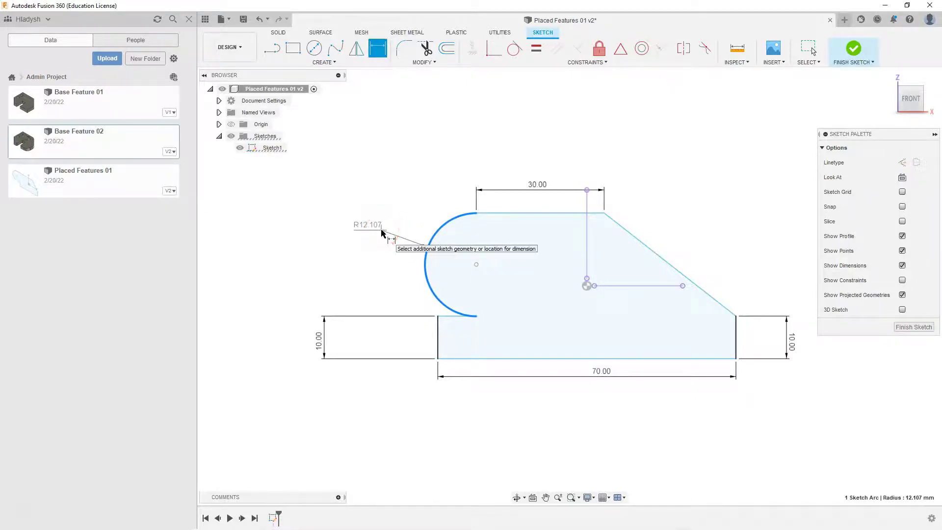
pyautogui.rightClick(355, 227)
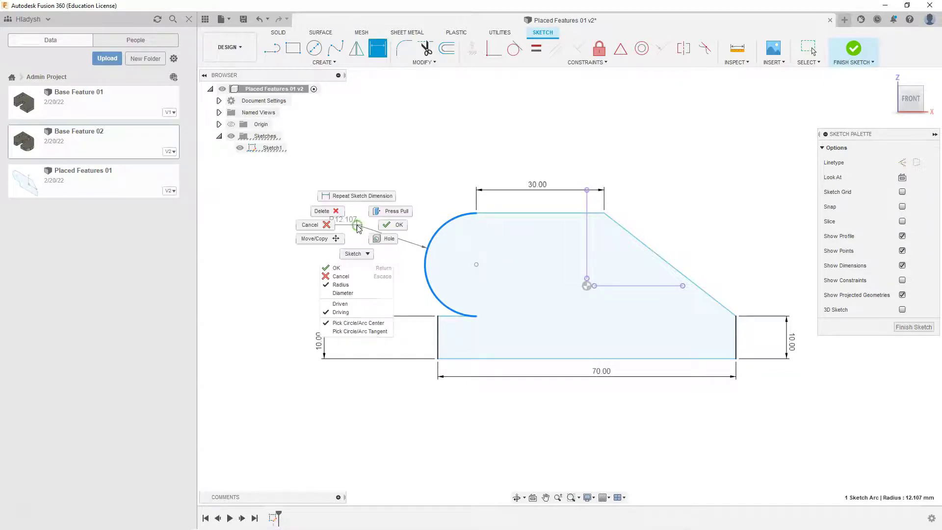
pyautogui.click(367, 294)
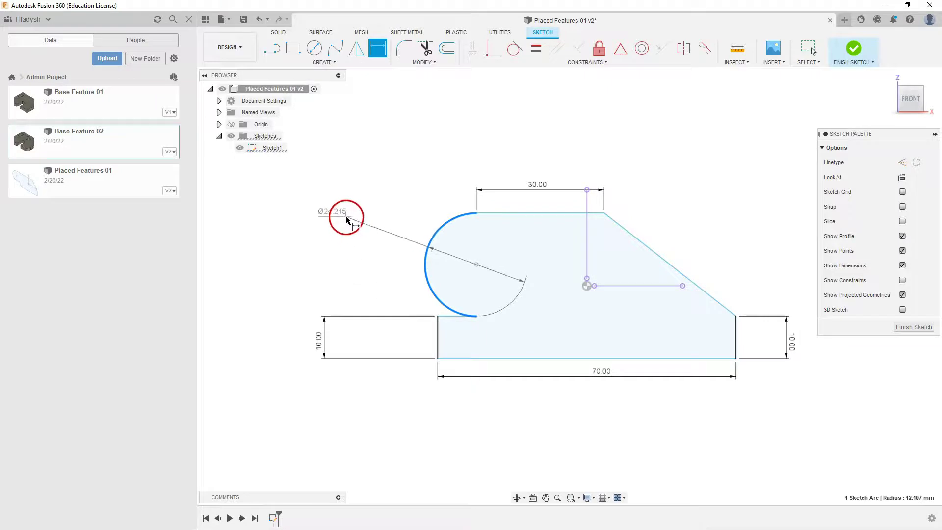
pyautogui.click(347, 217)
pyautogui.write('40')
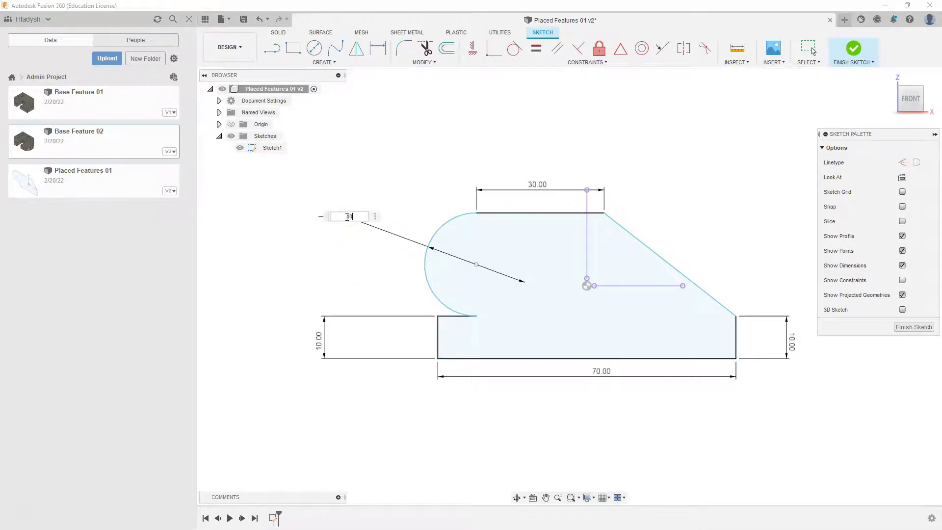
pyautogui.press('Return')
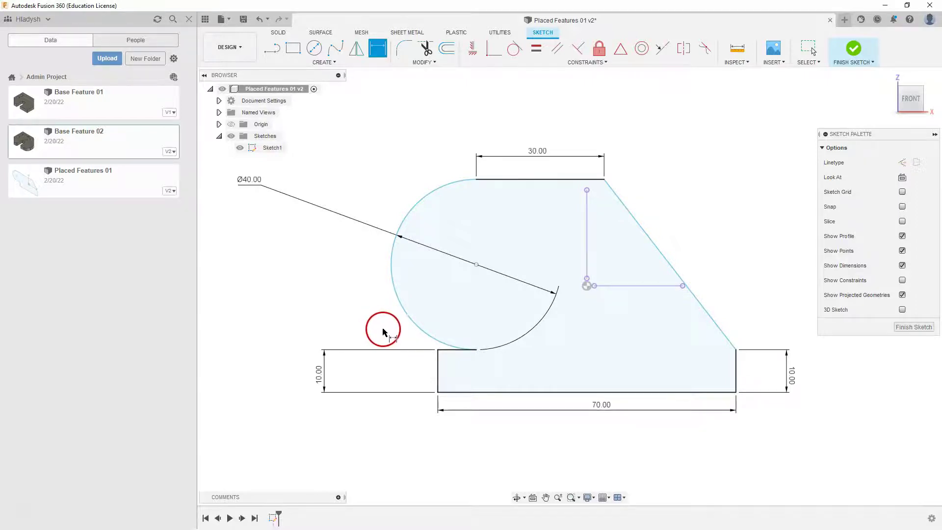
pyautogui.press('Escape')
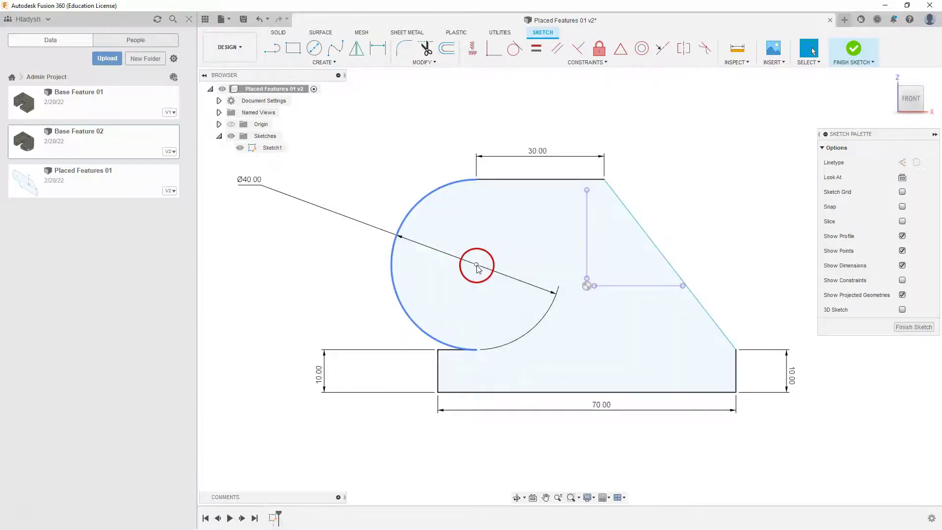
# Move the arc's centre outward past the base's left edge and delete the short horizontal line joining the arc to the base
pyautogui.moveTo(477, 265); pyautogui.dragTo(395, 274)
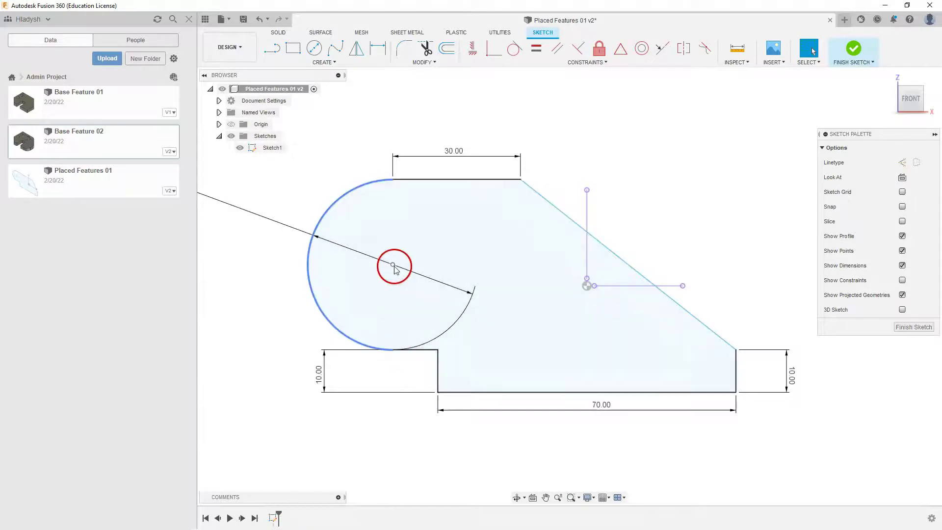
pyautogui.click(426, 352)
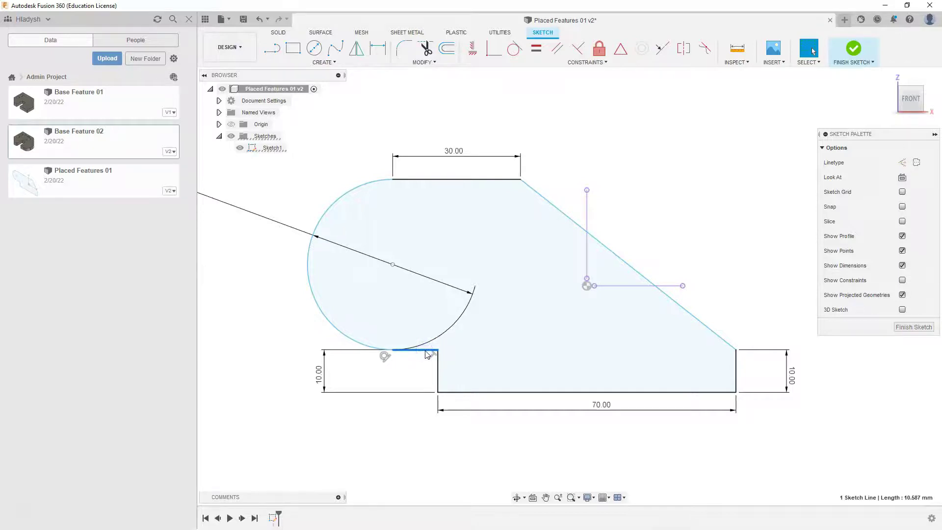
pyautogui.press('Delete')
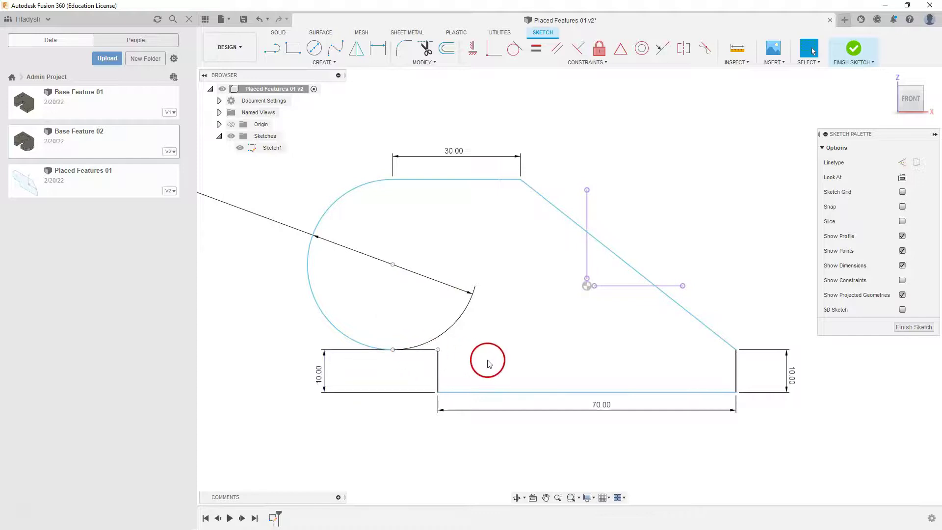
# Make the arc's lower endpoint coincident with the upper endpoint of the base's left vertical line
pyautogui.scroll(-1, 486, 361)
pyautogui.moveTo(334, 375)
pyautogui.mouseDown()
pyautogui.moveTo(496, 364)
pyautogui.moveTo(340, 372)
pyautogui.mouseUp()
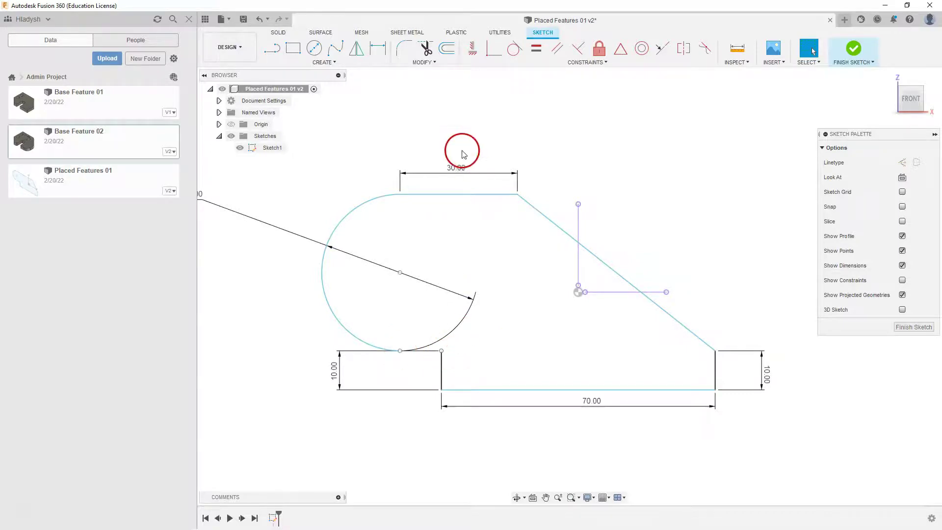
pyautogui.click(490, 51)
pyautogui.click(400, 351)
pyautogui.click(441, 352)
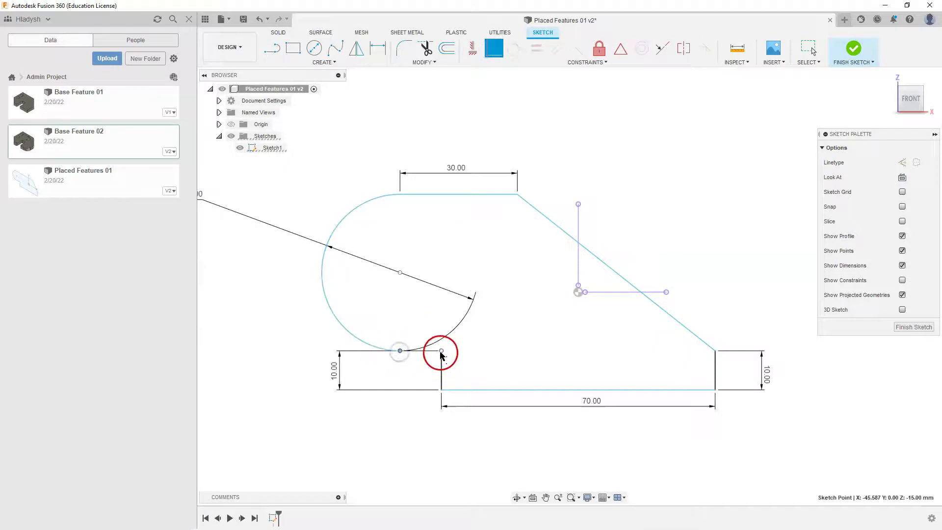
pyautogui.click(442, 351)
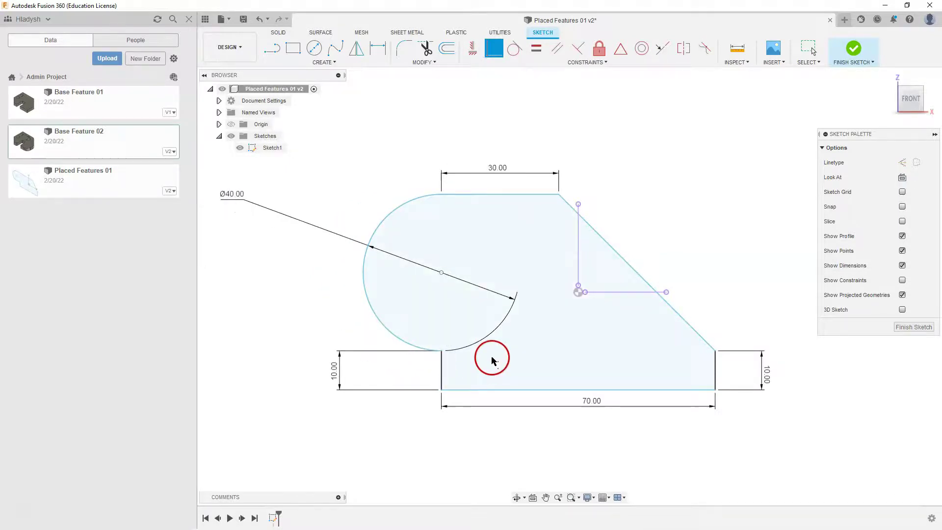
pyautogui.press('Escape')
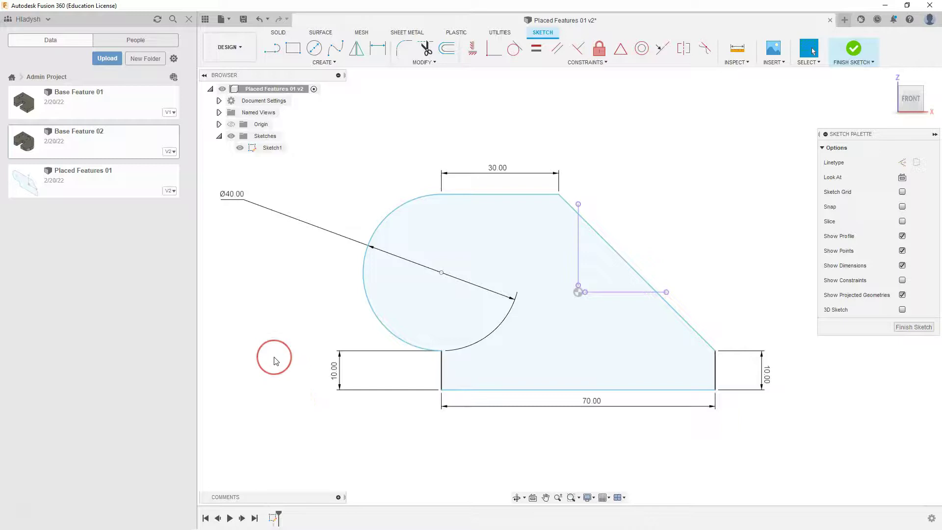
# Shift the arc's centre and the sloped line around to test the profile's remaining freedom of movement
pyautogui.click(458, 286)
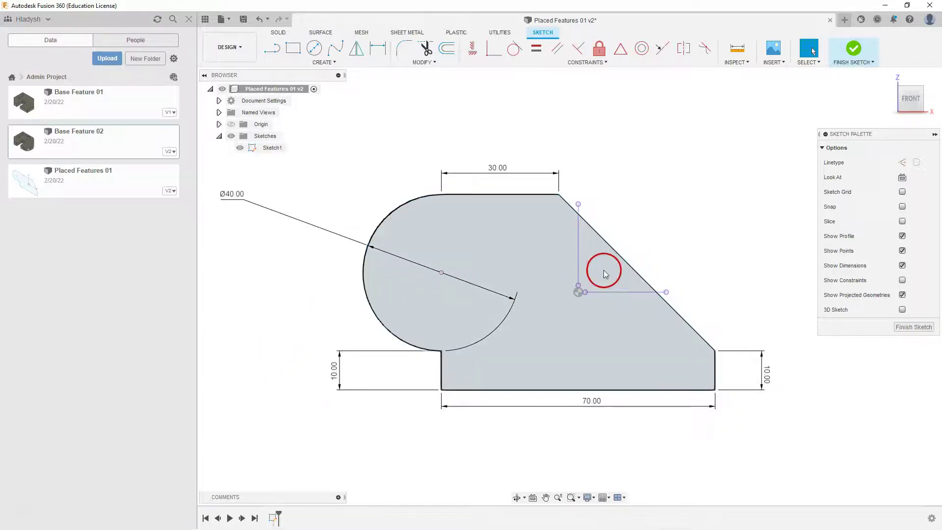
pyautogui.click(621, 256)
pyautogui.click(511, 219)
pyautogui.moveTo(625, 261)
pyautogui.mouseDown()
pyautogui.moveTo(653, 242)
pyautogui.moveTo(526, 264)
pyautogui.mouseUp()
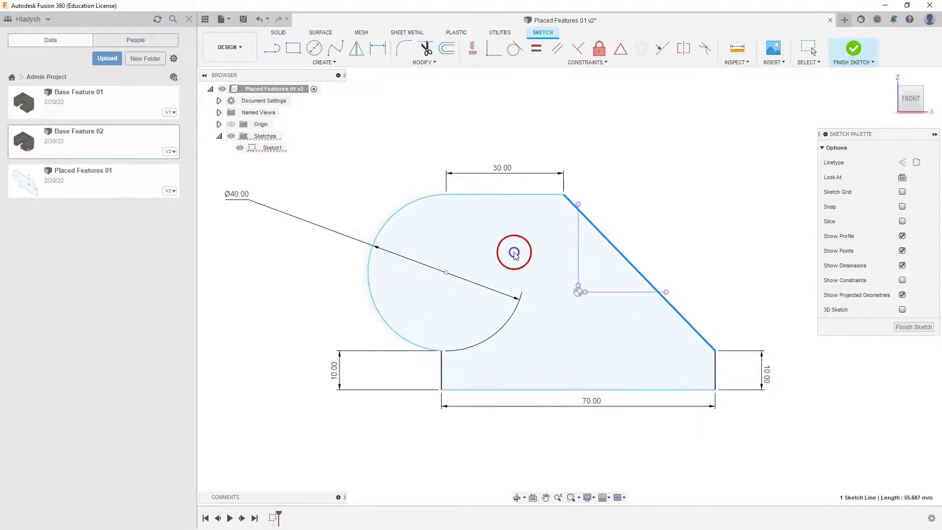
pyautogui.click(447, 273)
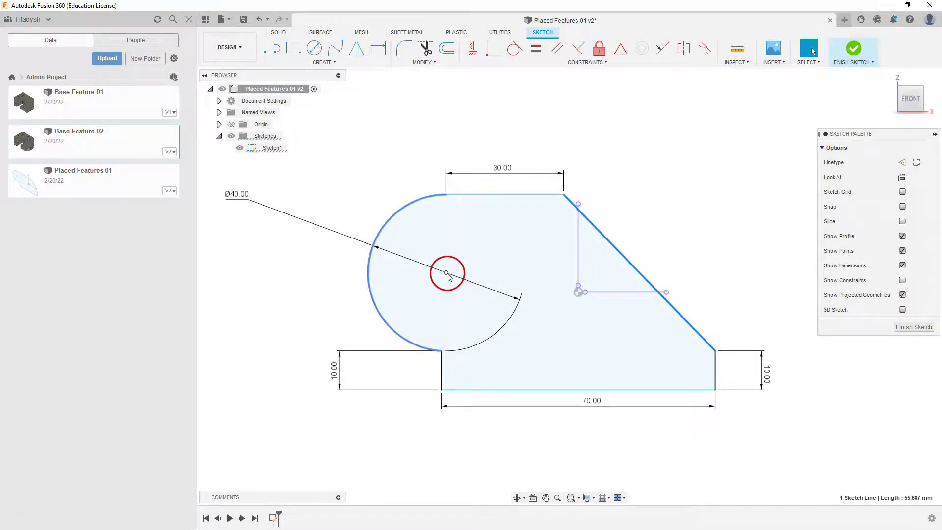
pyautogui.moveTo(447, 273); pyautogui.dragTo(354, 273)
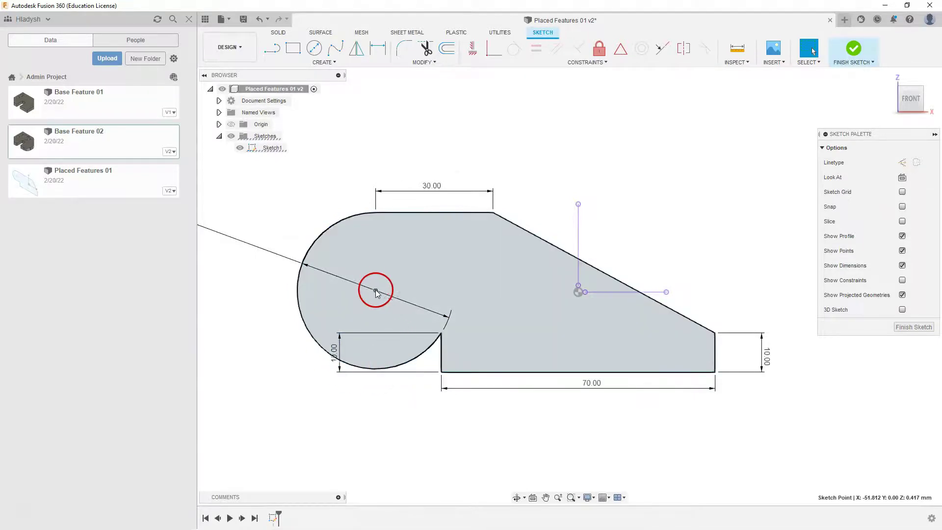
pyautogui.moveTo(376, 292); pyautogui.dragTo(402, 278)
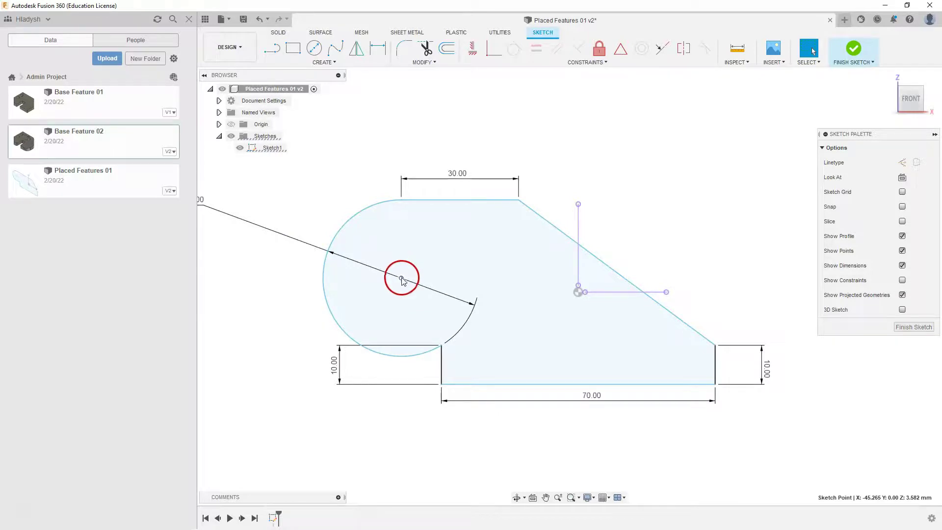
pyautogui.moveTo(401, 280); pyautogui.dragTo(413, 275)
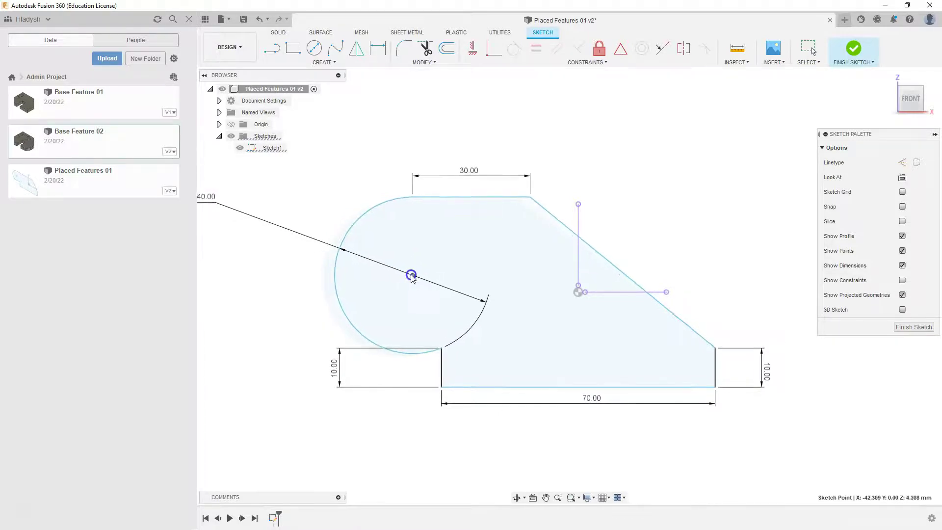
# Apply a Horizontal/Vertical constraint between the arc's centre and the upper corner of the base's left edge
pyautogui.click(473, 52)
pyautogui.click(412, 275)
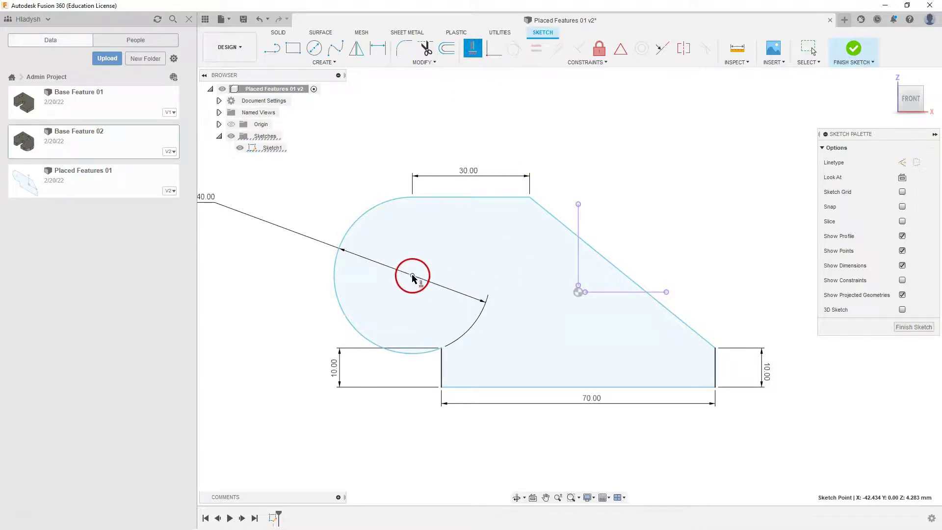
pyautogui.click(413, 276)
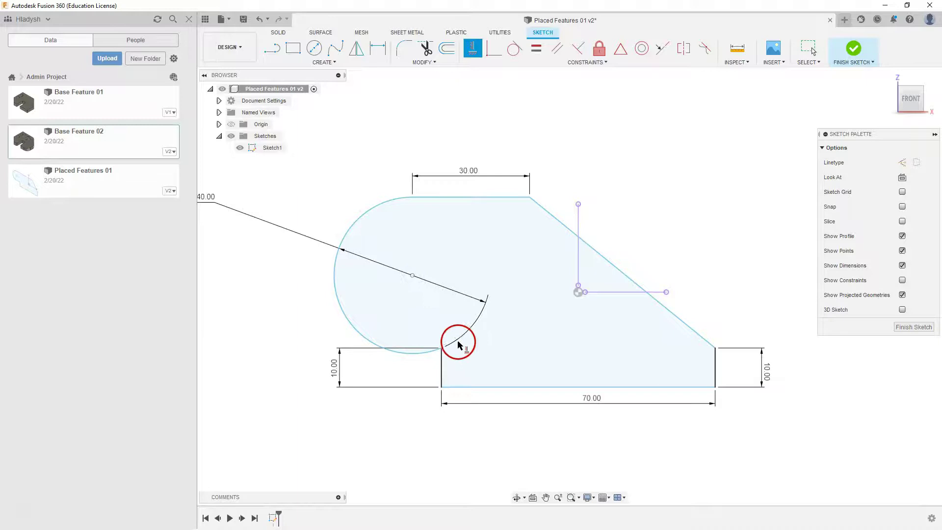
pyautogui.click(441, 348)
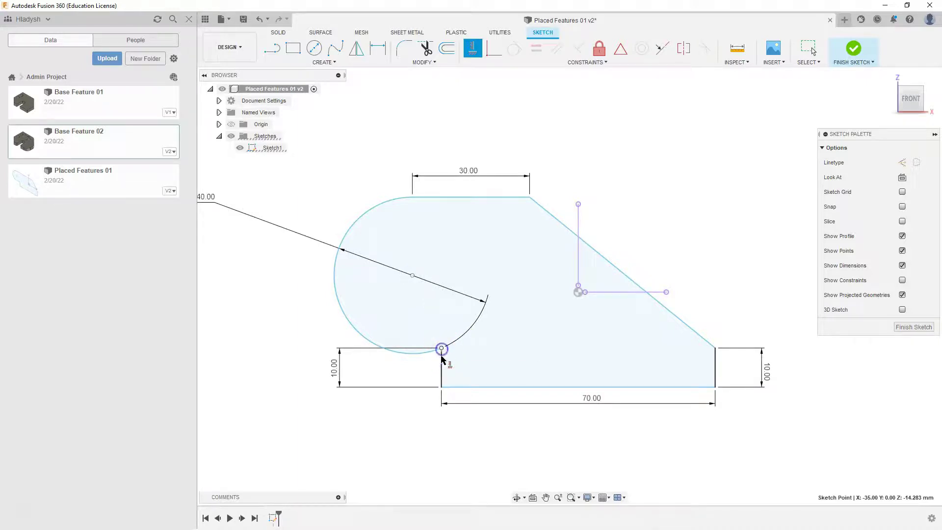
pyautogui.click(442, 357)
pyautogui.click(476, 54)
pyautogui.click(536, 224)
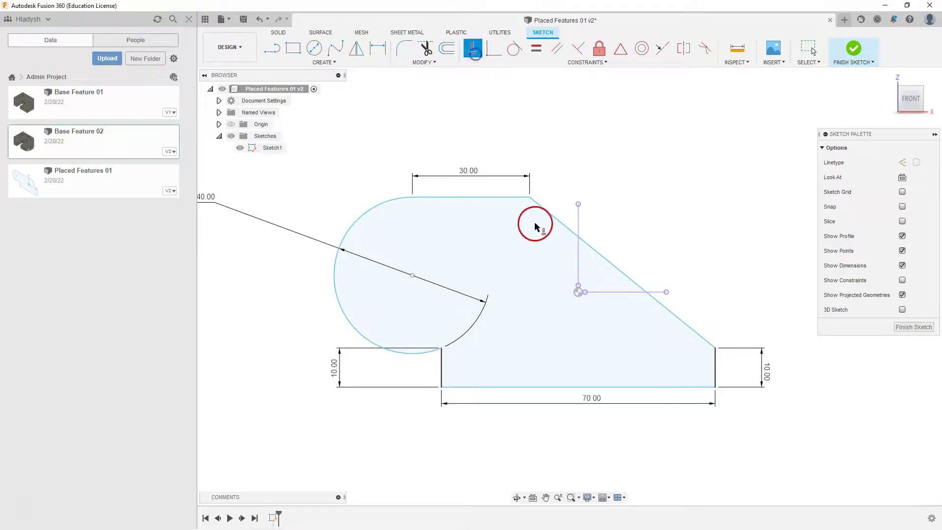
pyautogui.click(412, 277)
pyautogui.click(443, 354)
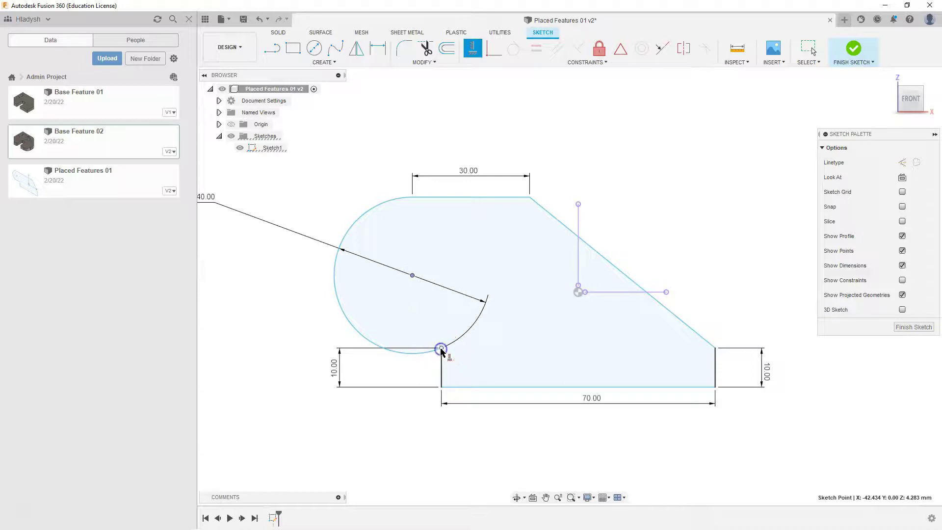
pyautogui.click(441, 349)
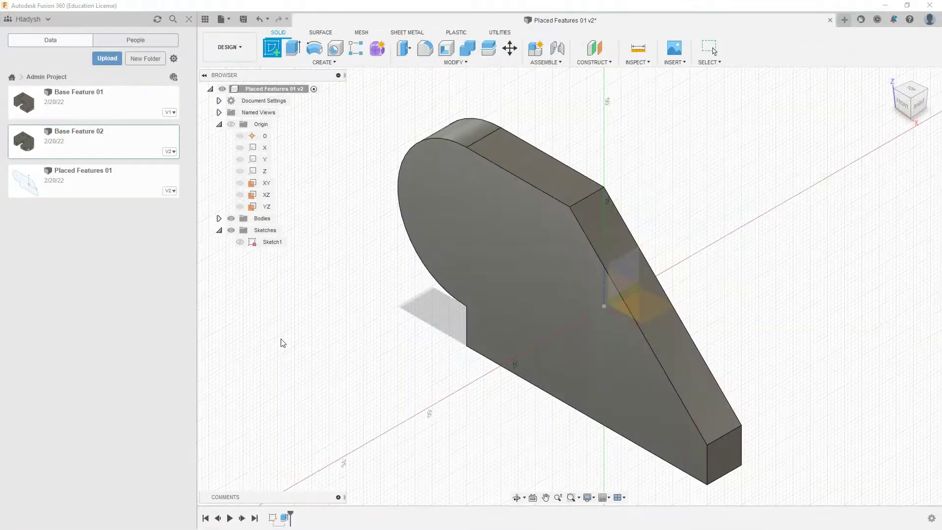
# Start a new sketch on the flat underside face of the extruded plate
pyautogui.click(280, 353)
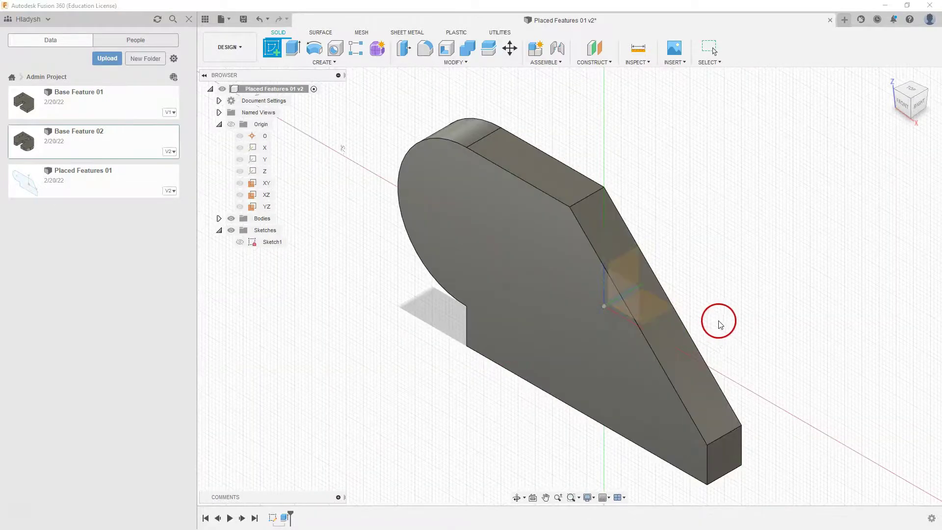
pyautogui.keyDown('shift'); pyautogui.moveTo(728, 340); pyautogui.dragTo(695, 281, button='middle'); pyautogui.keyUp('shift')
pyautogui.moveTo(549, 244)
pyautogui.keyDown('shift'); pyautogui.mouseDown(button='middle')
pyautogui.moveTo(726, 181)
pyautogui.moveTo(702, 223)
pyautogui.moveTo(721, 241)
pyautogui.moveTo(702, 223)
pyautogui.mouseUp(button='middle'); pyautogui.keyUp('shift')
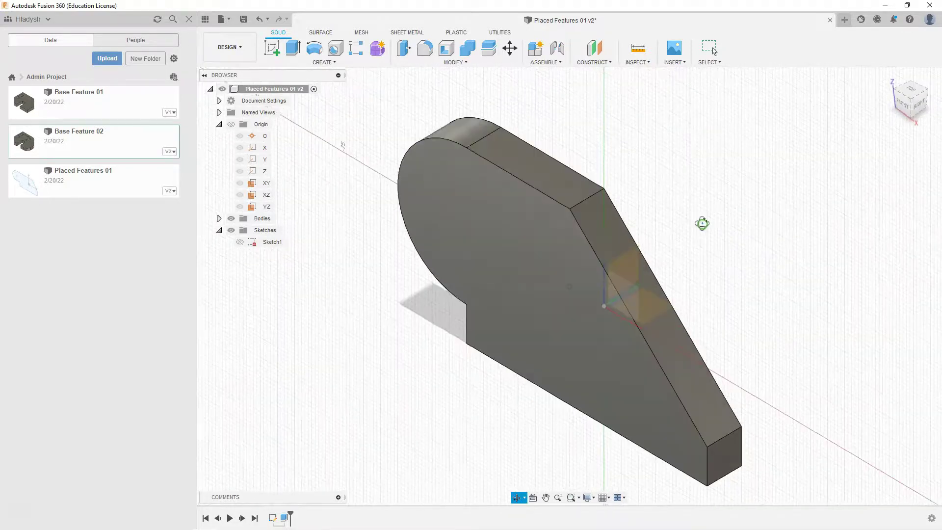
pyautogui.click(272, 52)
pyautogui.click(553, 225)
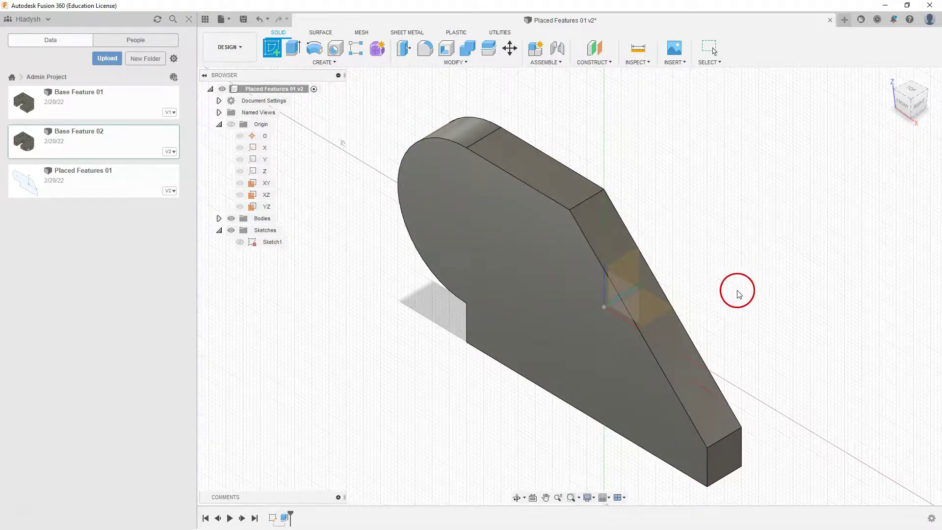
pyautogui.keyDown('shift'); pyautogui.moveTo(737, 275); pyautogui.dragTo(739, 227, button='middle'); pyautogui.keyUp('shift')
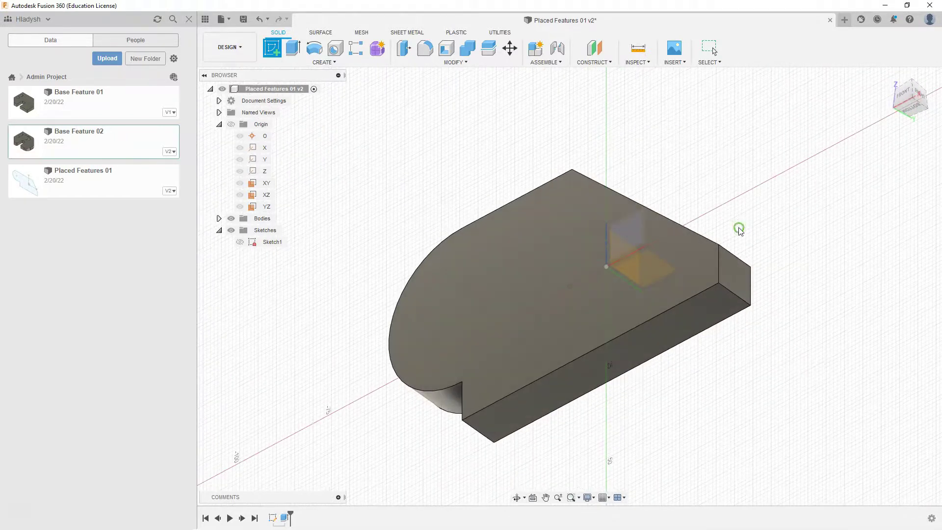
pyautogui.click(722, 313)
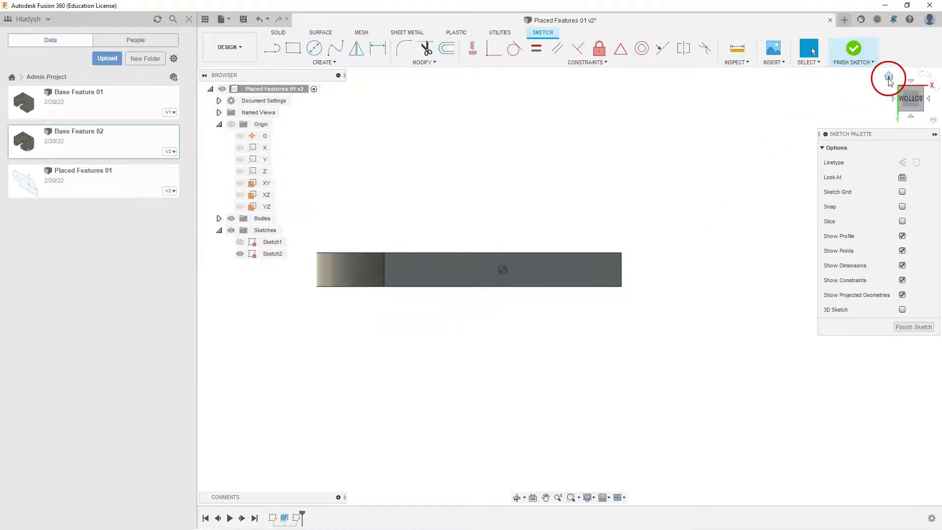
# Sketch a line about 26 mm long outward from the plate's lower front corner, perpendicular to its bottom front edge
pyautogui.click(889, 77)
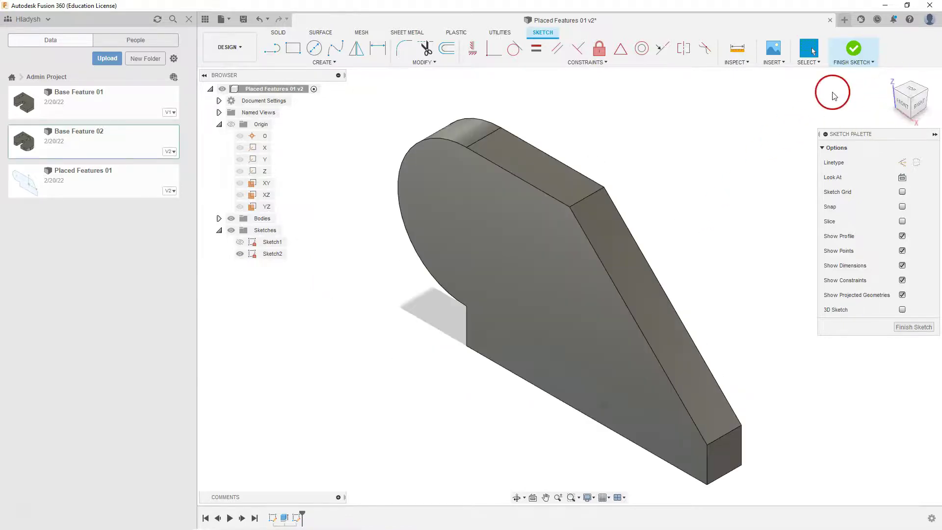
pyautogui.click(917, 85)
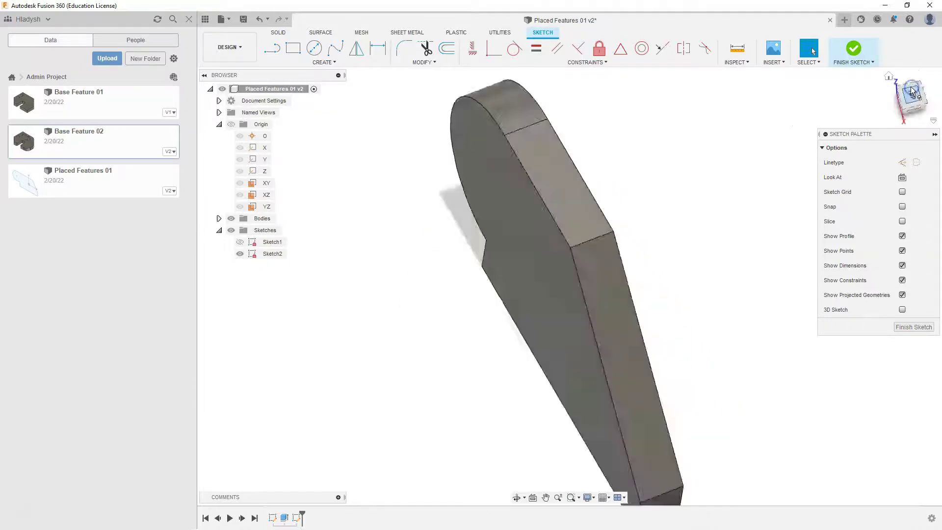
pyautogui.click(923, 74)
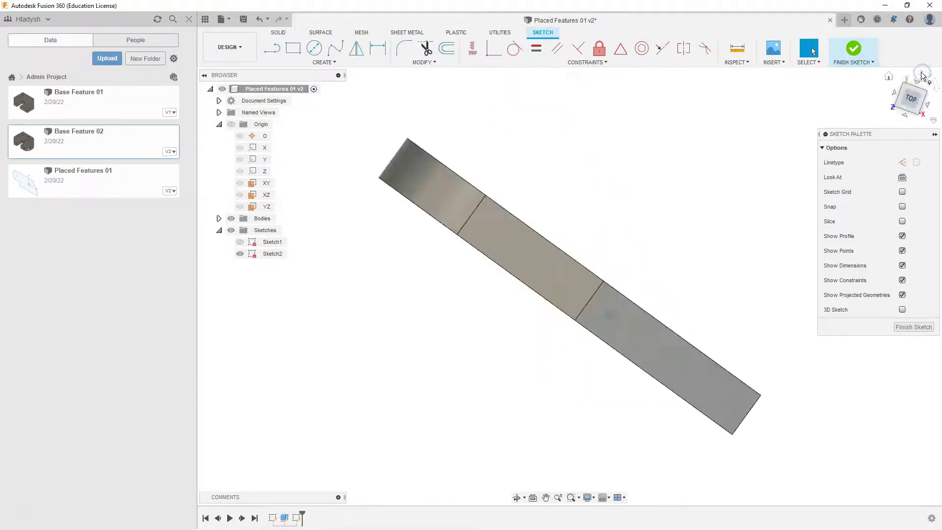
pyautogui.keyDown('shift'); pyautogui.moveTo(648, 204); pyautogui.dragTo(652, 181, button='middle'); pyautogui.keyUp('shift')
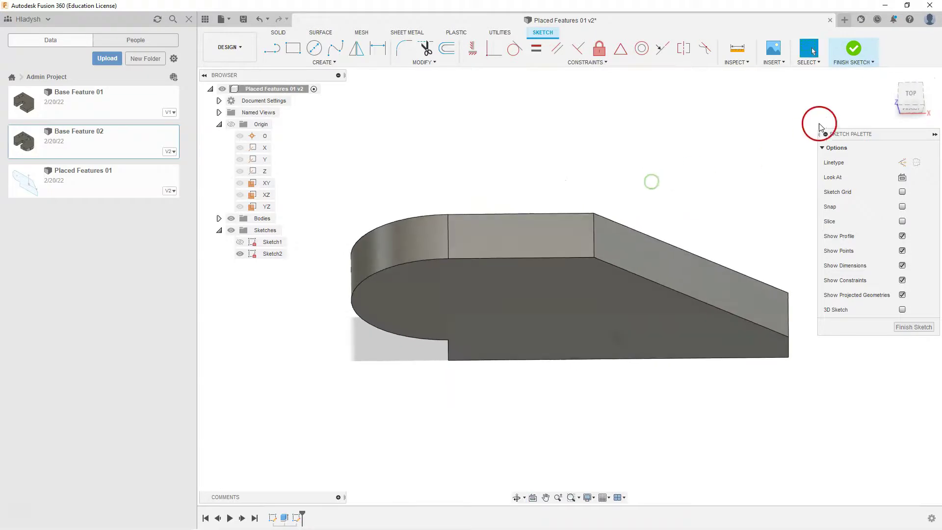
pyautogui.click(910, 94)
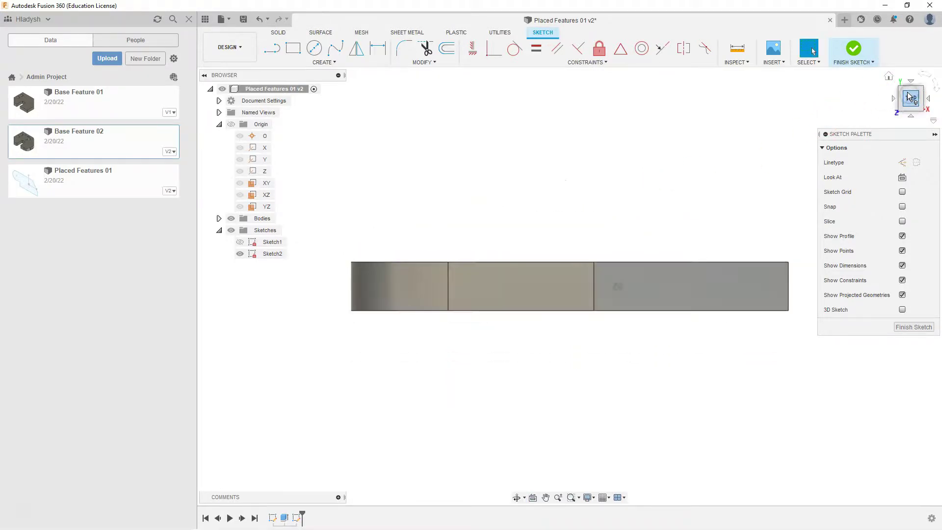
pyautogui.keyDown('shift'); pyautogui.moveTo(589, 193); pyautogui.dragTo(587, 167, button='middle'); pyautogui.keyUp('shift')
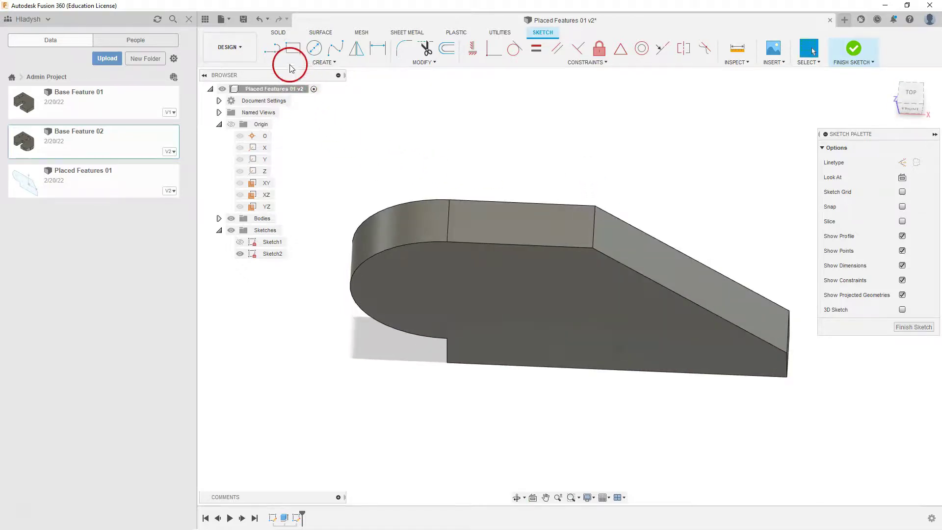
pyautogui.click(272, 48)
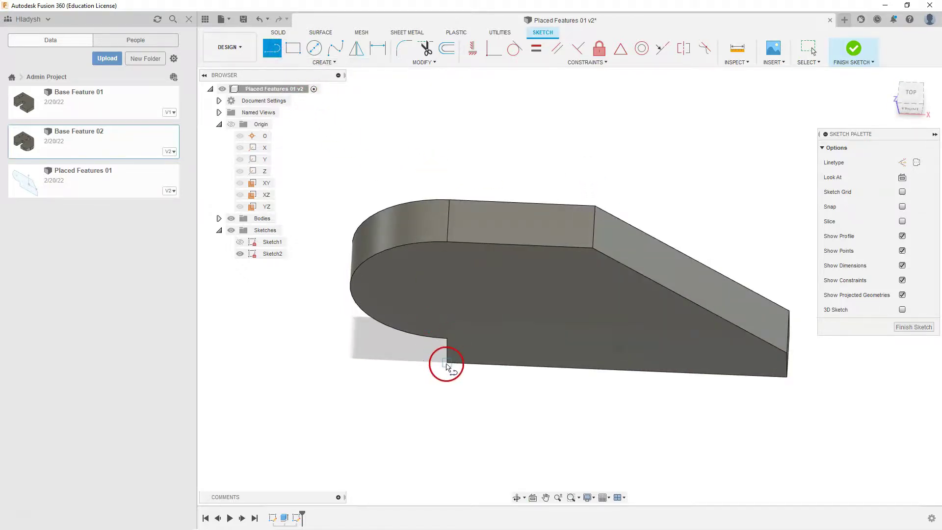
pyautogui.click(447, 363)
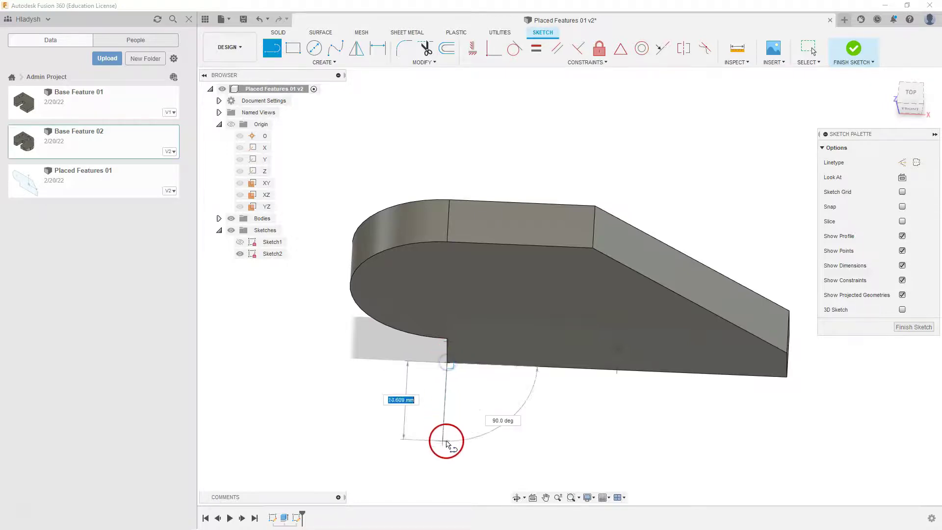
pyautogui.click(441, 472)
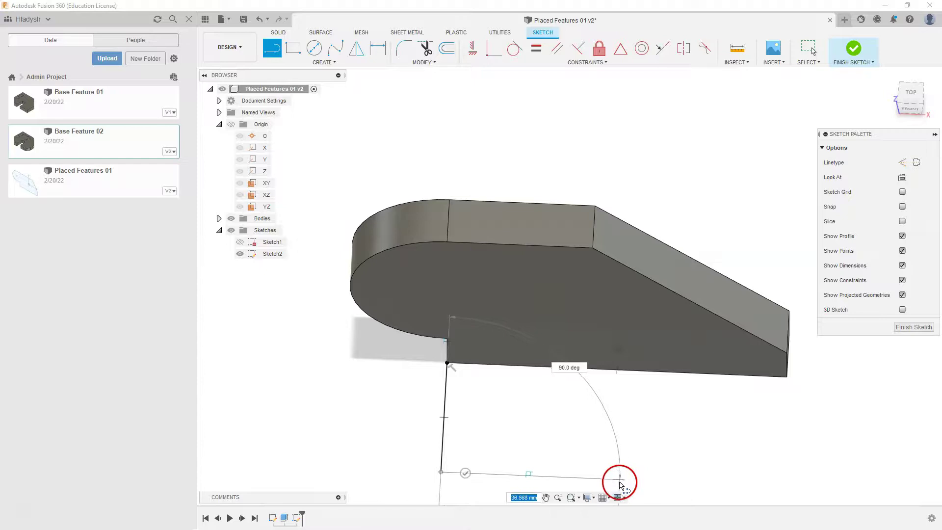
# Complete the rectangular tab outline with a line parallel to the plate and a perpendicular line back to its edge
pyautogui.scroll(3, 621, 447)
pyautogui.click(937, 117)
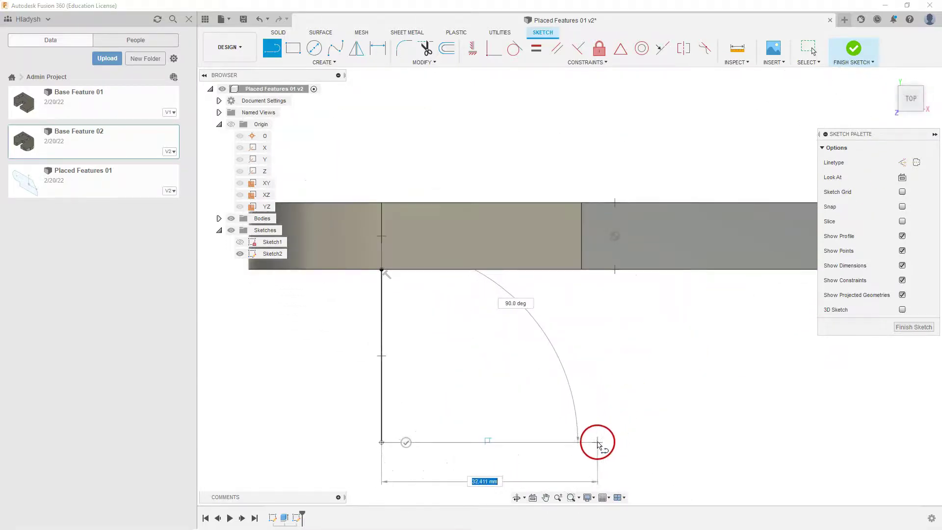
pyautogui.click(569, 442)
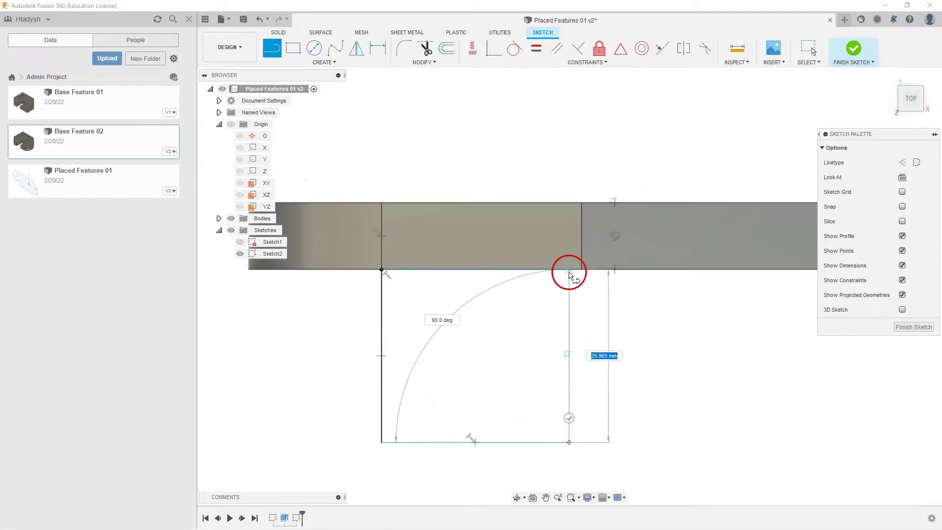
pyautogui.click(569, 269)
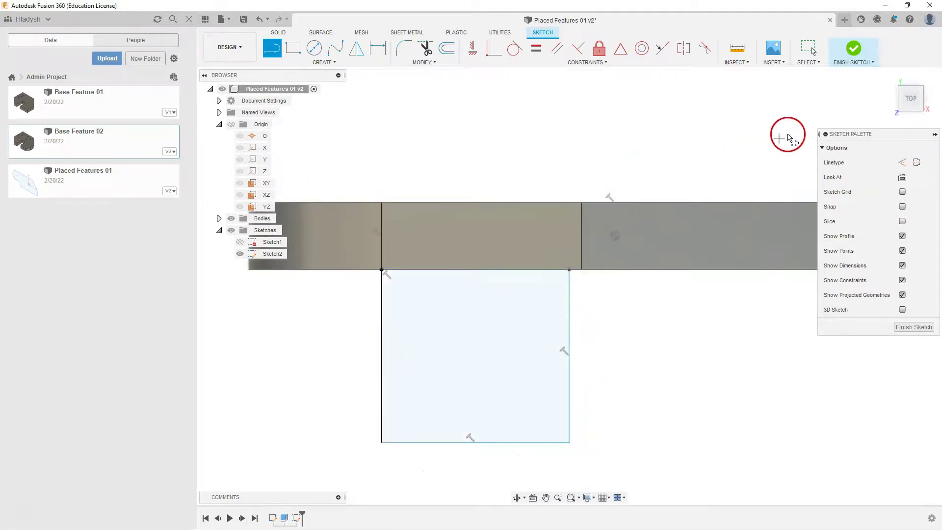
pyautogui.click(907, 93)
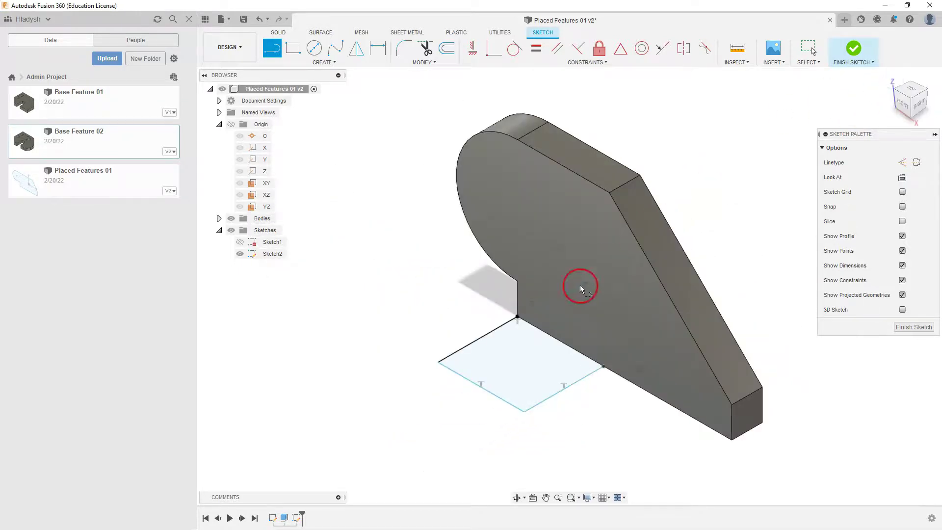
pyautogui.press('Escape')
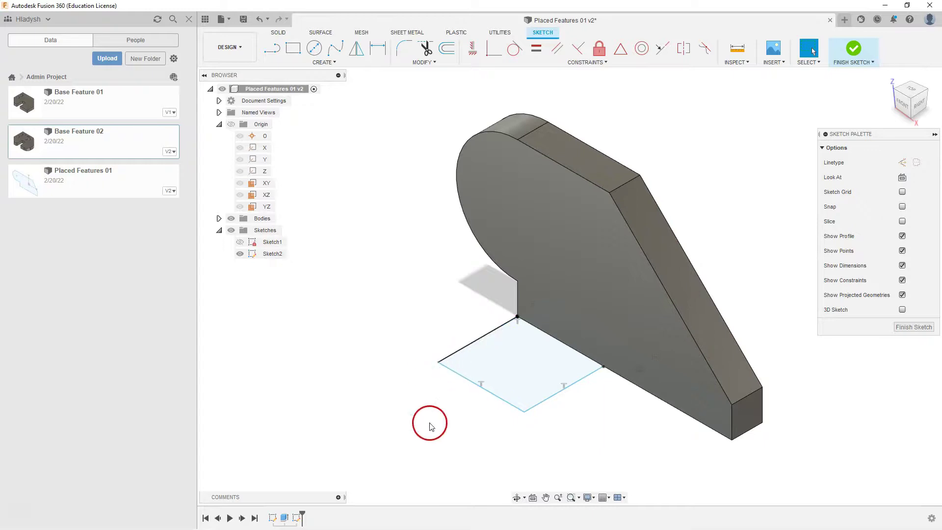
# Round the tab's outer end with a circle centred on the outer line's midpoint, trimming its inner half and the straight line
pyautogui.click(314, 49)
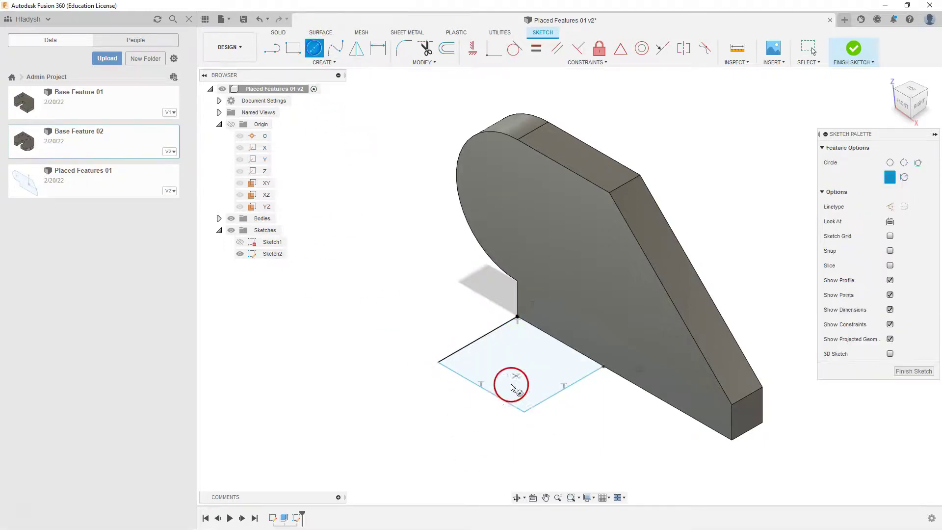
pyautogui.moveTo(481, 391); pyautogui.dragTo(438, 362)
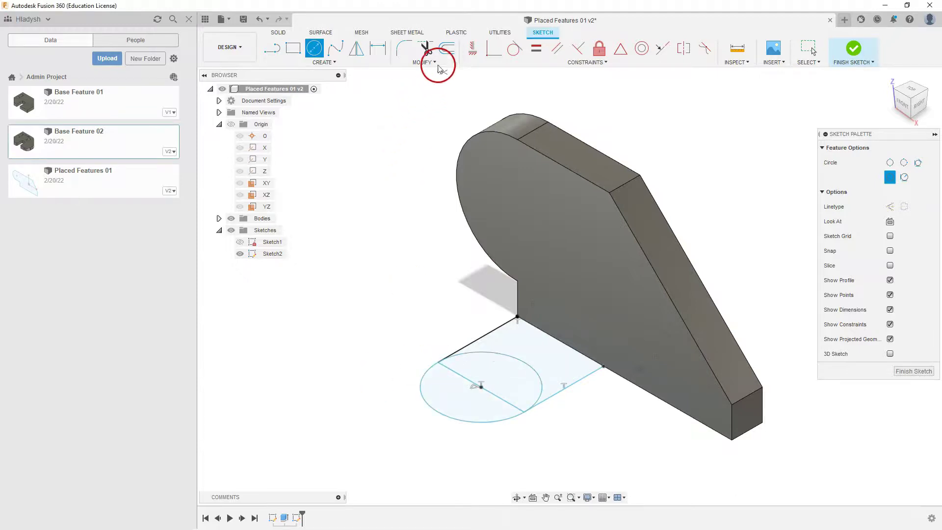
pyautogui.click(426, 63)
pyautogui.click(410, 95)
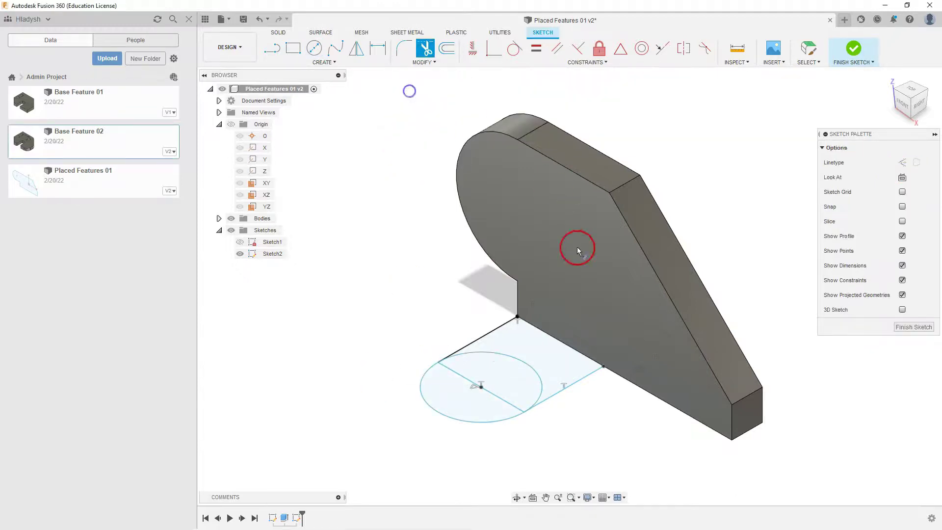
pyautogui.click(497, 355)
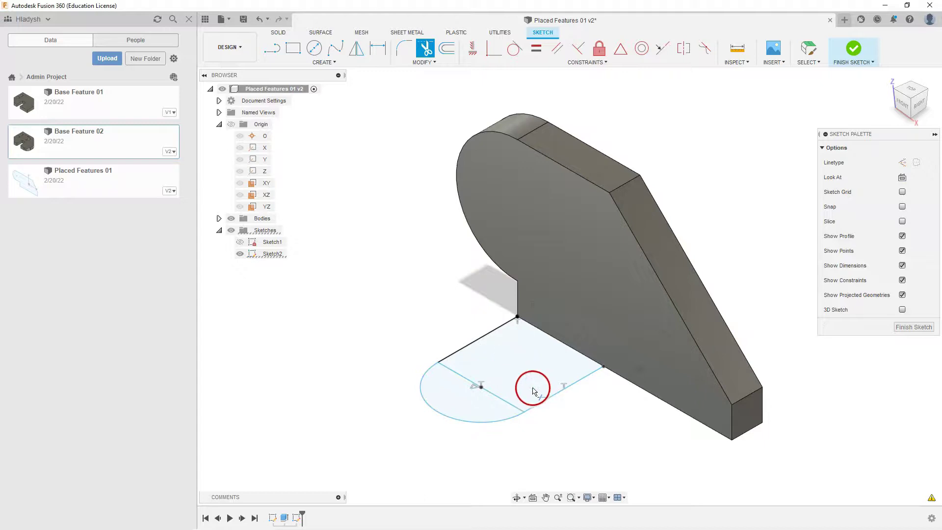
pyautogui.click(504, 402)
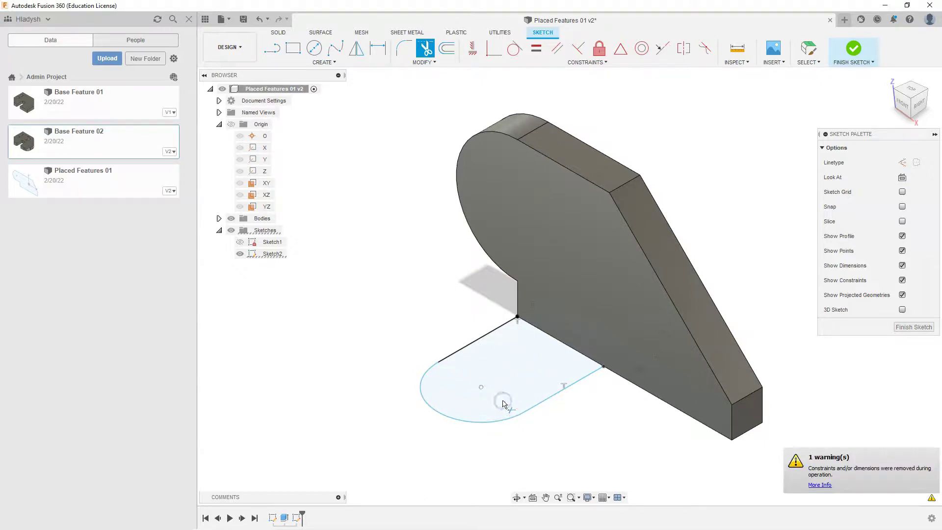
pyautogui.press('Escape')
# Try to trim the tab outline where the arc meets the right side line, and undo the trims
pyautogui.moveTo(516, 437)
pyautogui.keyDown('shift'); pyautogui.mouseDown(button='middle')
pyautogui.moveTo(536, 427)
pyautogui.moveTo(540, 459)
pyautogui.mouseUp(button='middle'); pyautogui.keyUp('shift')
pyautogui.click(484, 331)
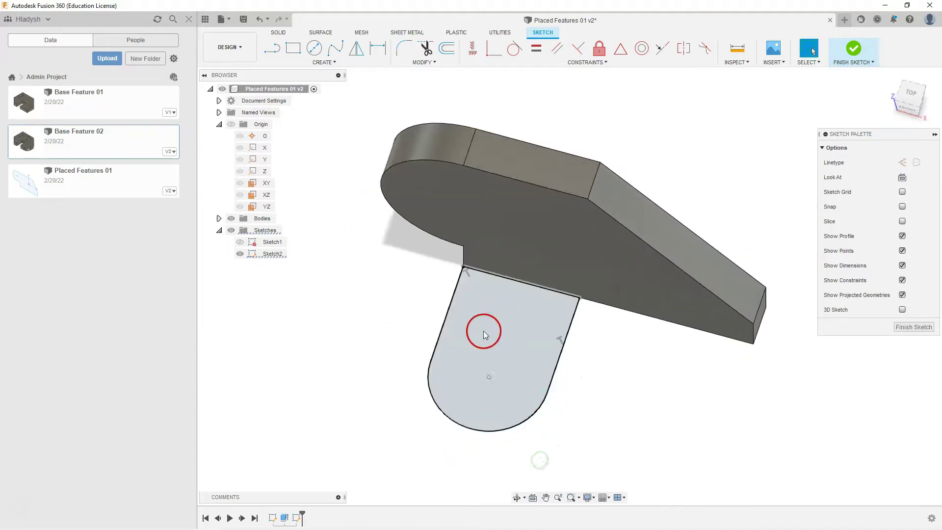
pyautogui.scroll(3, 499, 448)
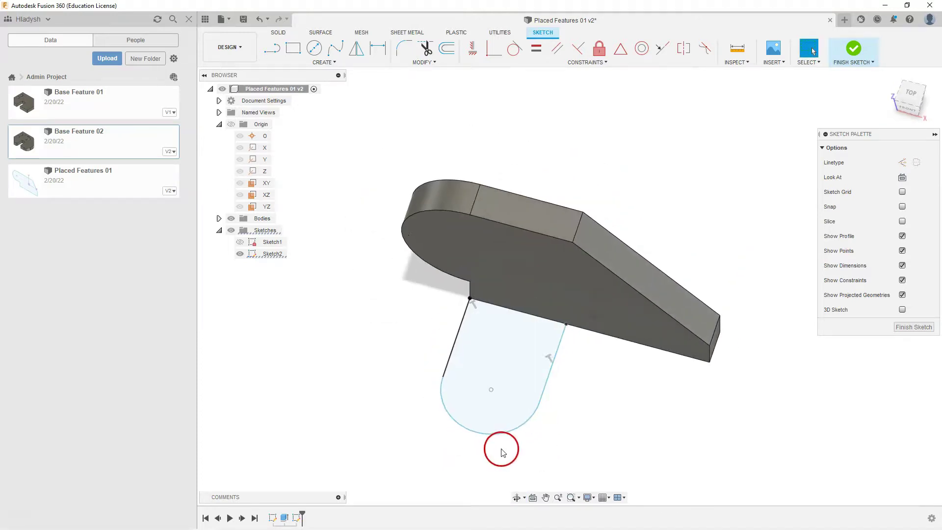
pyautogui.scroll(1, 503, 446)
pyautogui.press('t')
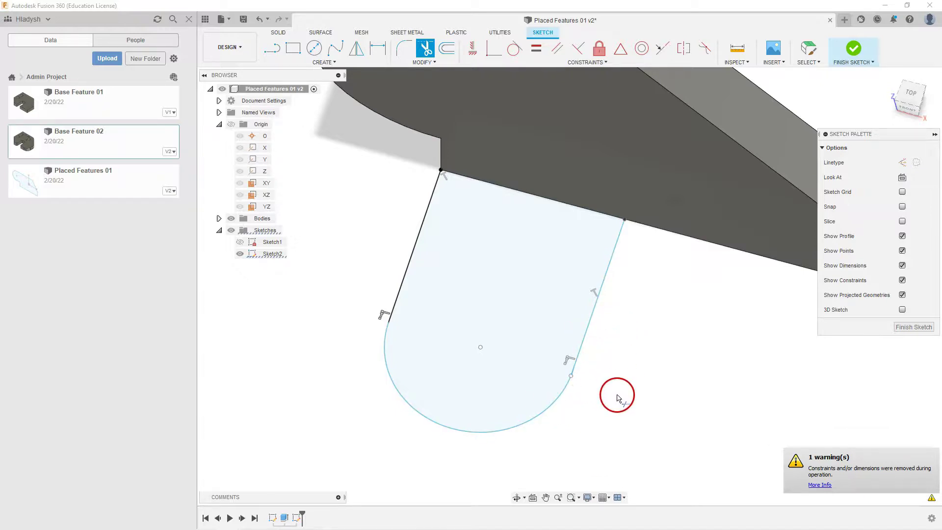
pyautogui.click(571, 378)
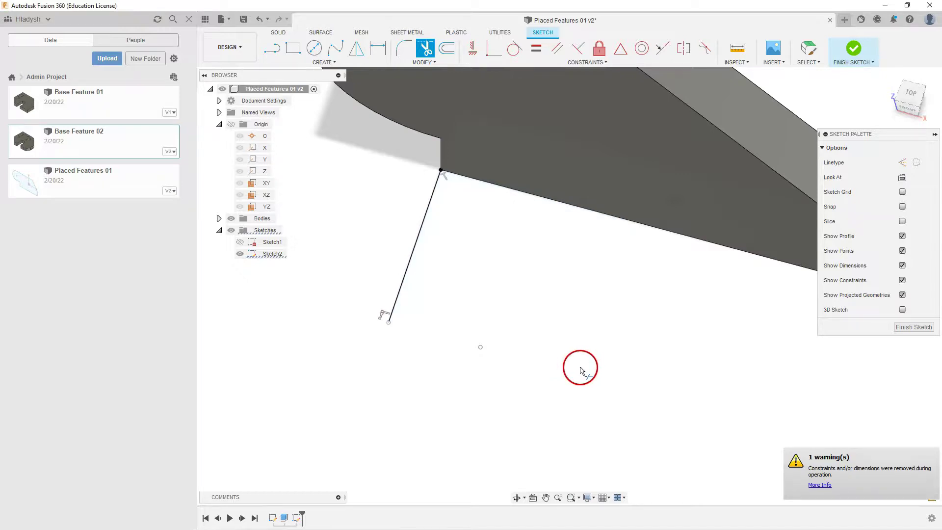
pyautogui.press('Escape')
pyautogui.hotkey('ctrl', 'z')
pyautogui.hotkey('ctrl', 'z')
# Pull the arc's endpoints at both side lines to test how freely the tab outline moves
pyautogui.moveTo(572, 379)
pyautogui.mouseDown()
pyautogui.moveTo(540, 368)
pyautogui.moveTo(556, 342)
pyautogui.moveTo(503, 319)
pyautogui.moveTo(576, 383)
pyautogui.moveTo(600, 386)
pyautogui.moveTo(547, 365)
pyautogui.mouseUp()
pyautogui.scroll(-2, 548, 366)
pyautogui.scroll(5, 545, 365)
pyautogui.scroll(-5, 545, 368)
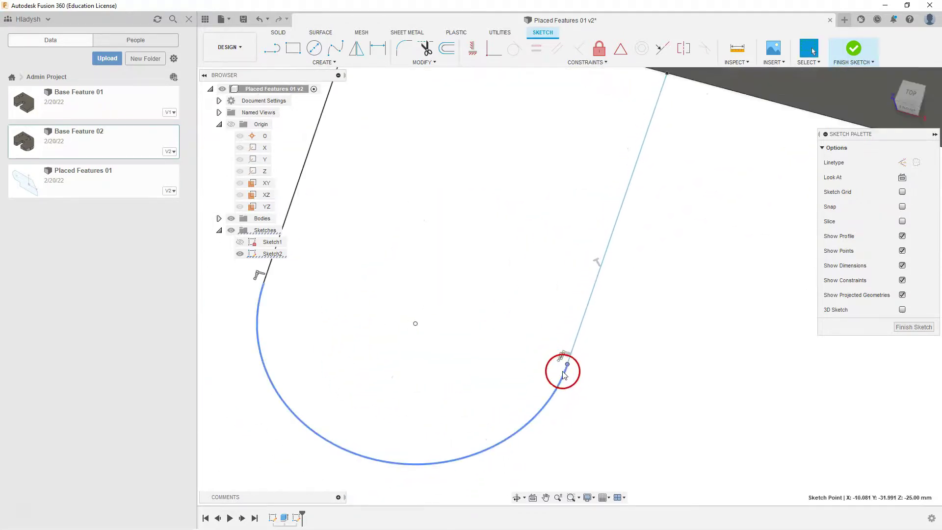
pyautogui.scroll(-2, 565, 375)
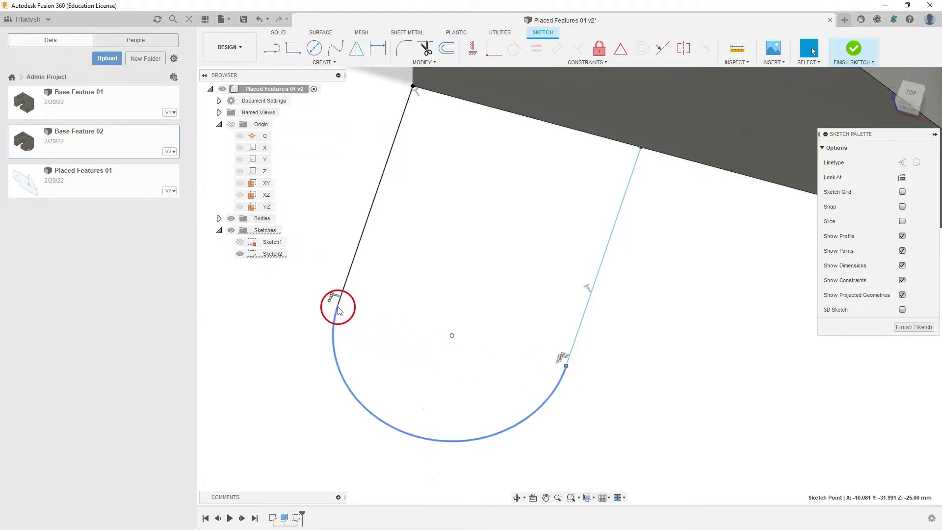
pyautogui.moveTo(335, 322); pyautogui.dragTo(341, 345)
pyautogui.moveTo(338, 304); pyautogui.dragTo(570, 302)
pyautogui.click(572, 351)
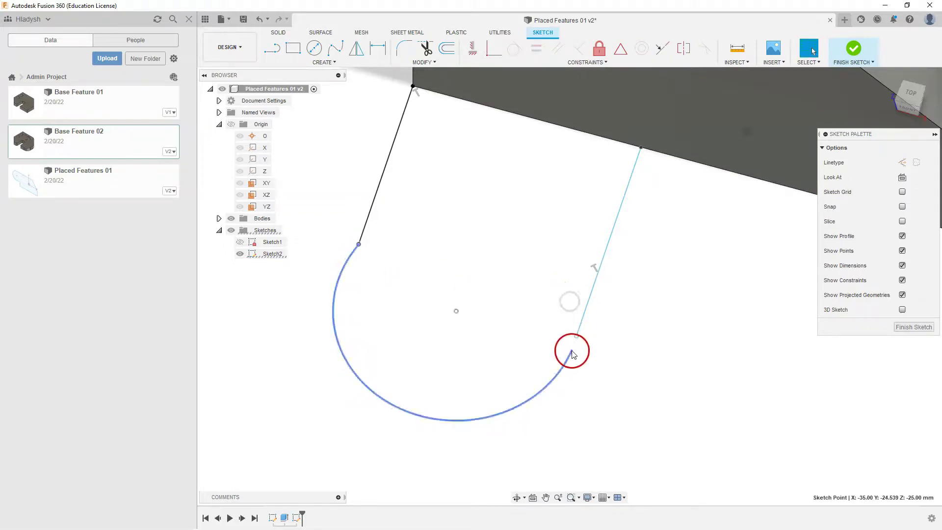
# Move the arc and the side lines' endpoints so the arc separates from the right line and crosses the left one
pyautogui.moveTo(571, 348); pyautogui.dragTo(546, 378)
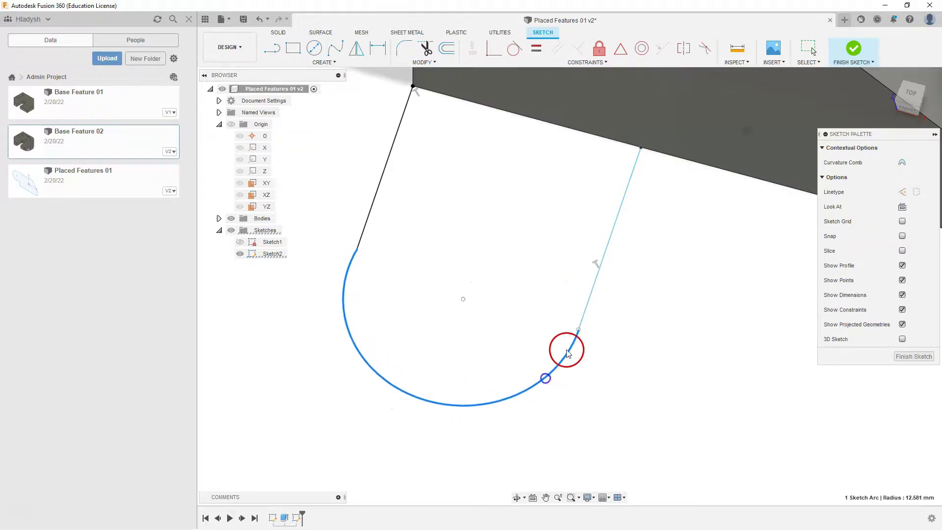
pyautogui.moveTo(580, 333); pyautogui.dragTo(534, 300)
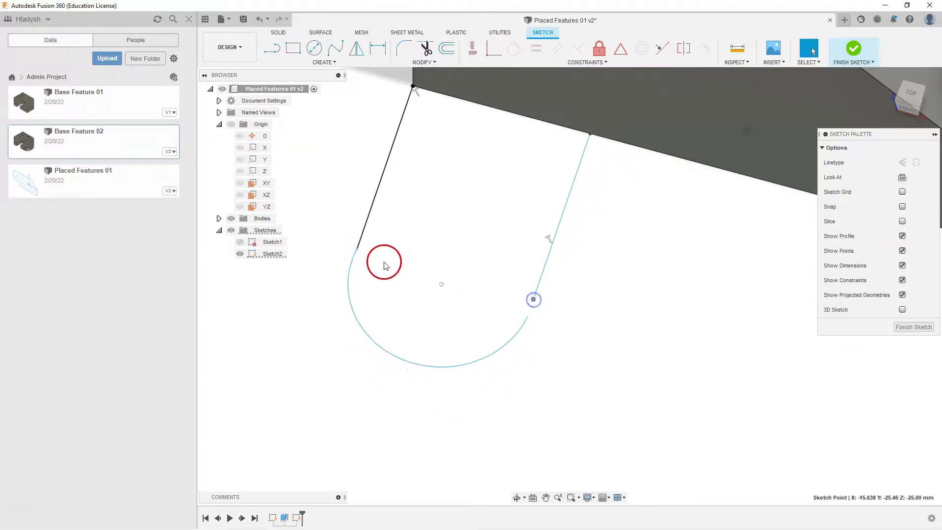
pyautogui.moveTo(358, 249)
pyautogui.mouseDown()
pyautogui.moveTo(440, 269)
pyautogui.moveTo(428, 294)
pyautogui.moveTo(399, 311)
pyautogui.mouseUp()
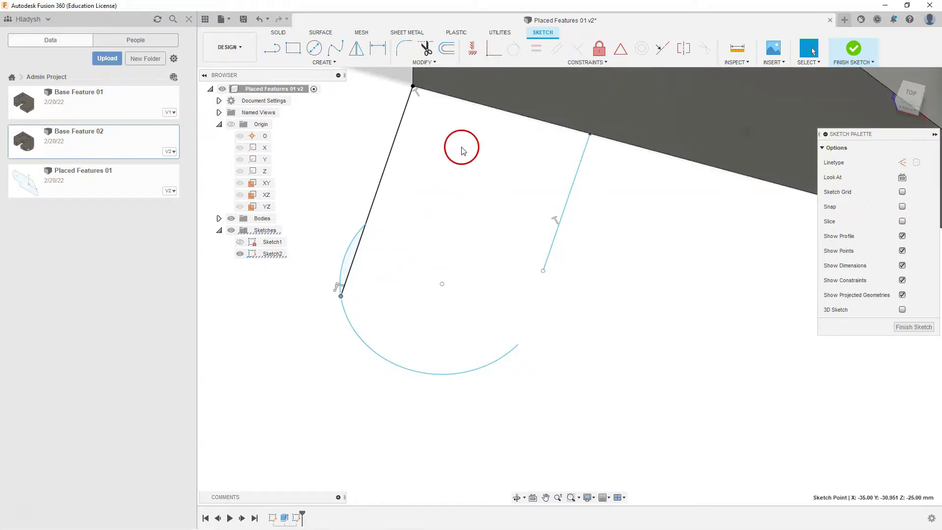
# Trim away the arc segment that sticks out past the left side line of the tab outline
pyautogui.click(425, 48)
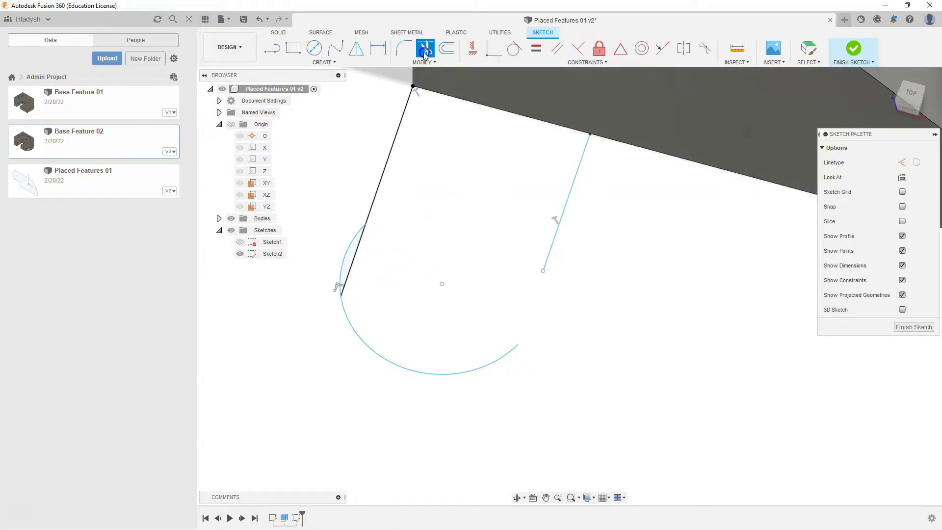
pyautogui.click(342, 251)
pyautogui.press('Escape')
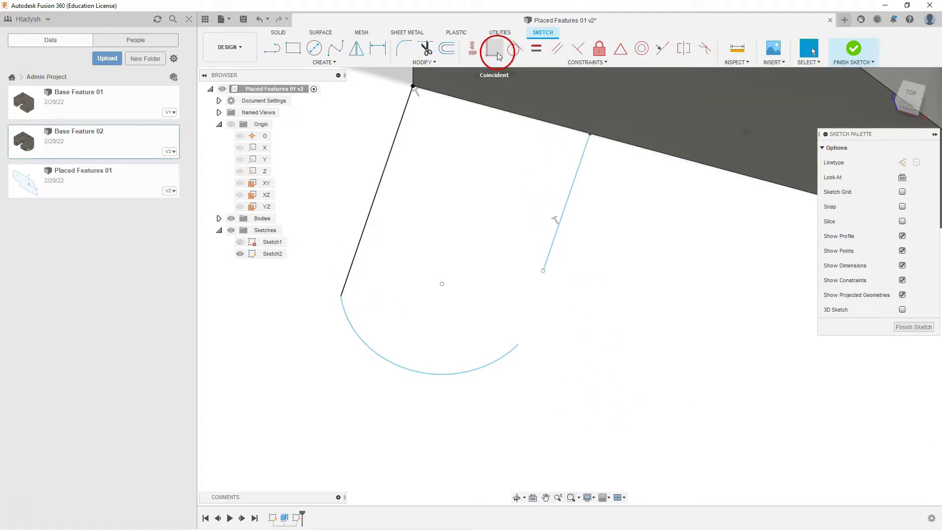
# Make the end arc tangent to the tab's left side line
pyautogui.click(515, 48)
pyautogui.click(342, 302)
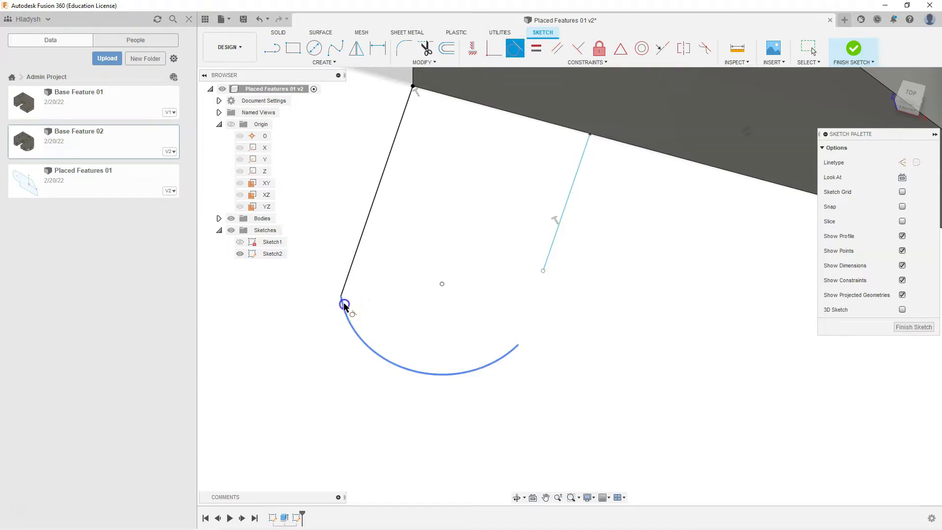
pyautogui.click(345, 288)
pyautogui.click(359, 378)
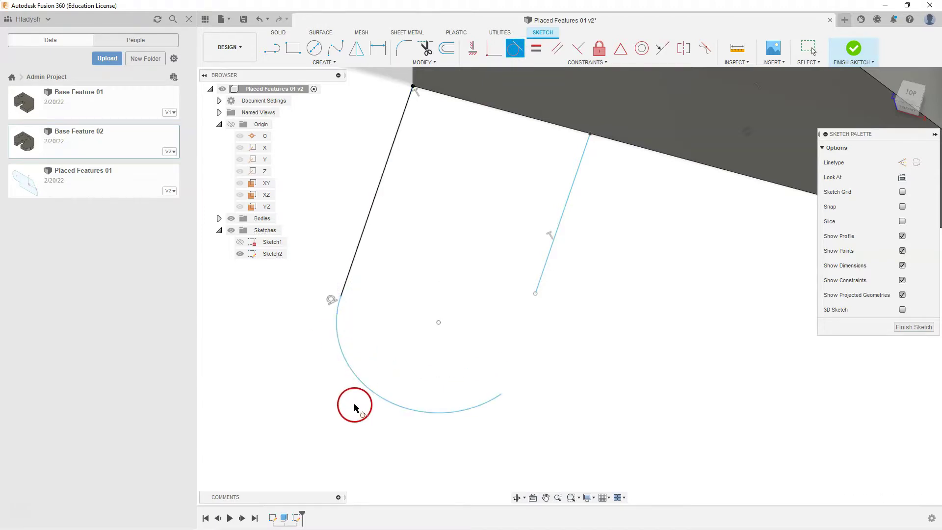
pyautogui.press('Escape')
# Make the other end of the arc tangent to the right side line, and check the joint up close
pyautogui.click(515, 51)
pyautogui.click(497, 396)
pyautogui.click(540, 285)
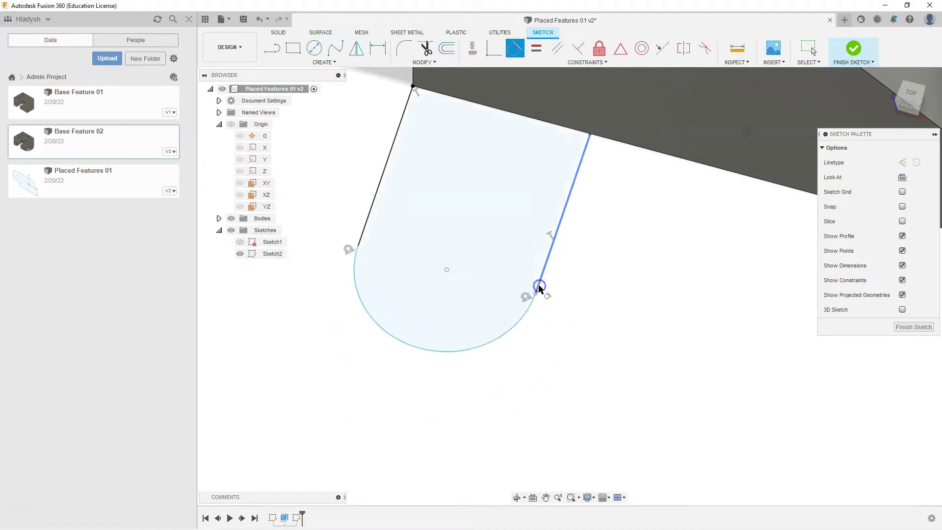
pyautogui.press('Escape')
pyautogui.scroll(-2, 531, 296)
pyautogui.scroll(5, 531, 297)
pyautogui.scroll(5, 535, 294)
pyautogui.scroll(-3, 591, 318)
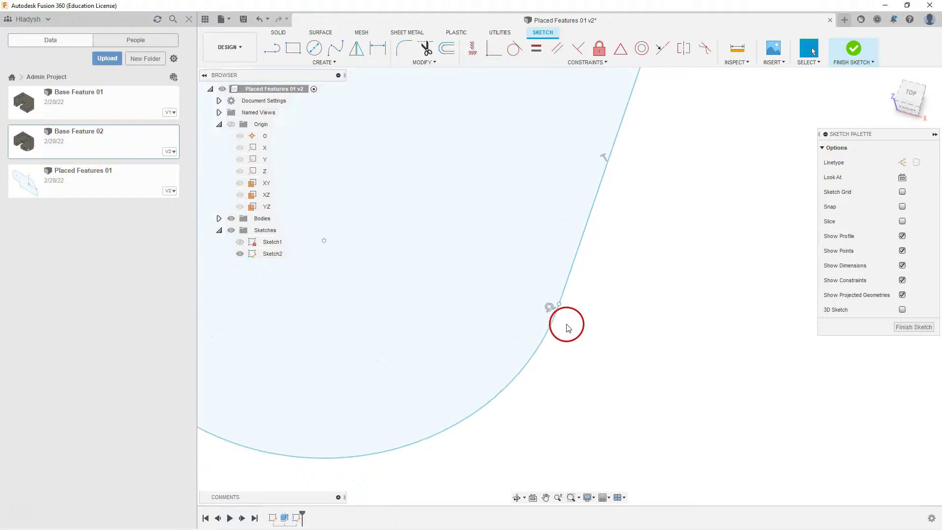
pyautogui.scroll(-4, 568, 327)
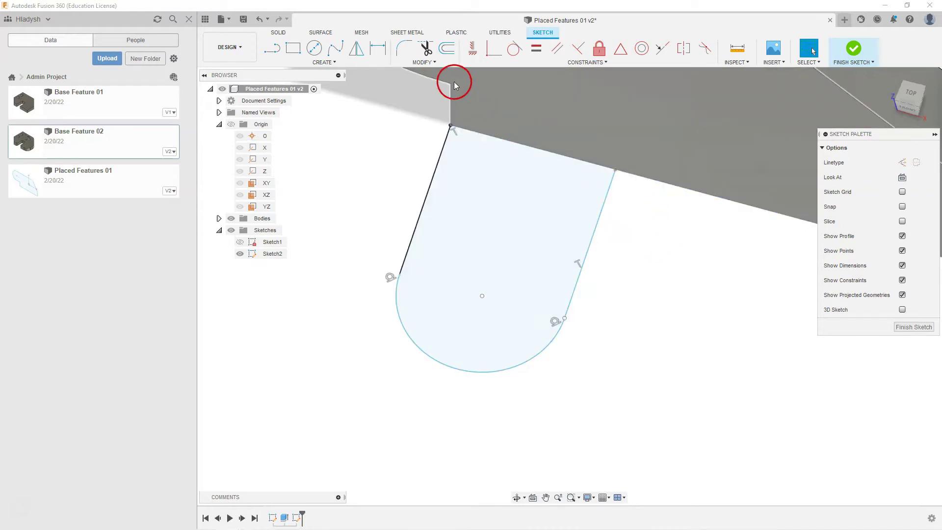
pyautogui.click(376, 52)
pyautogui.click(655, 182)
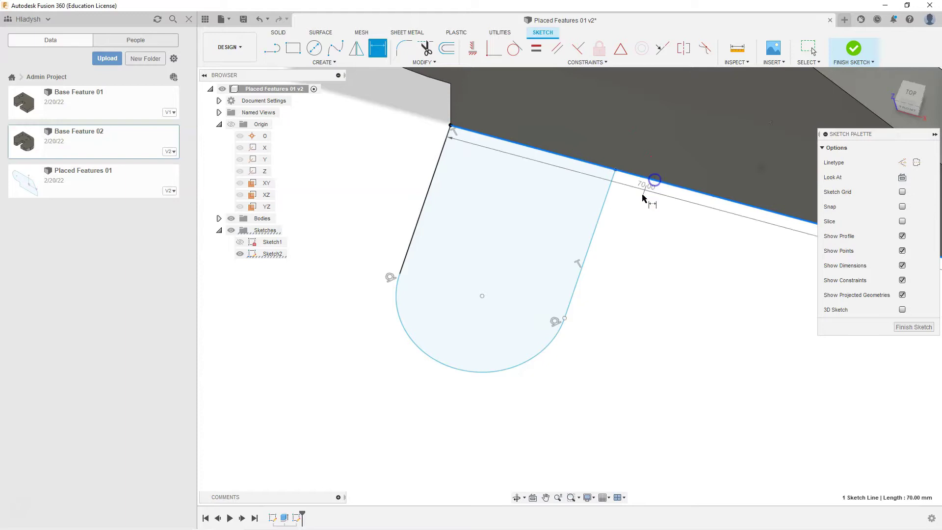
pyautogui.click(454, 369)
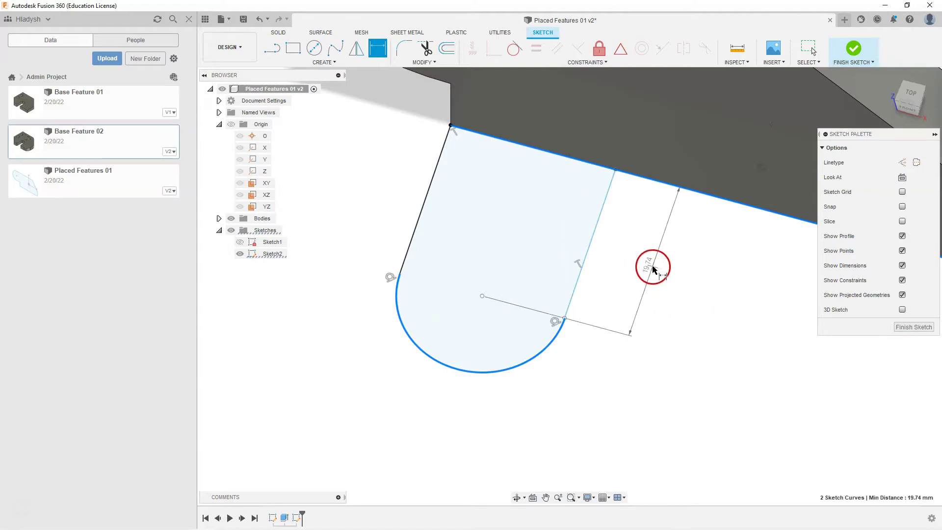
pyautogui.press('Escape')
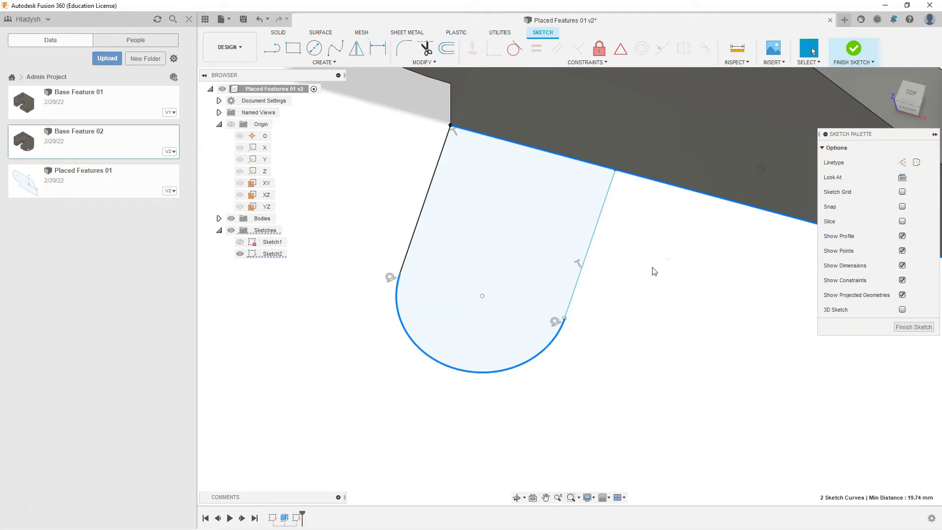
pyautogui.click(376, 48)
pyautogui.press('Escape')
pyautogui.press('Escape')
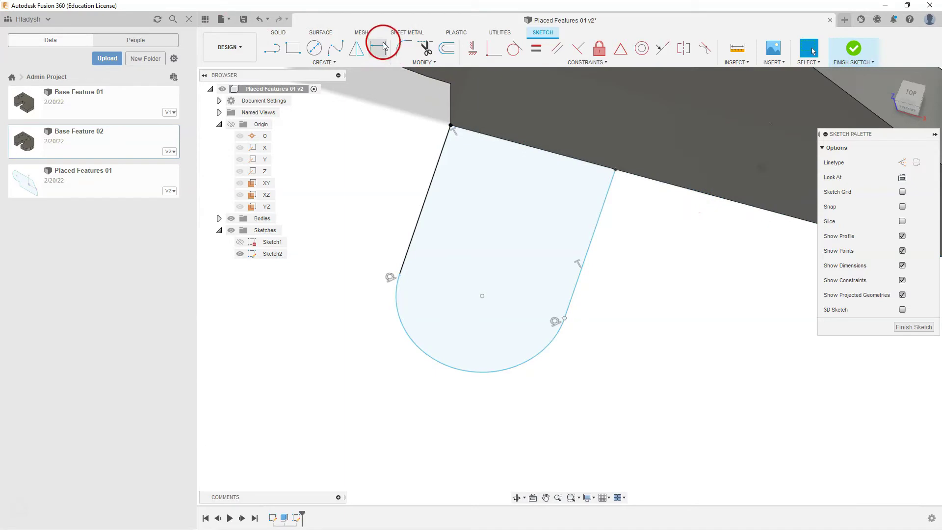
# Dimension the tab's overall length from the plate edge to the outer tangent of the end arc as 40 mm
pyautogui.click(382, 48)
pyautogui.click(635, 175)
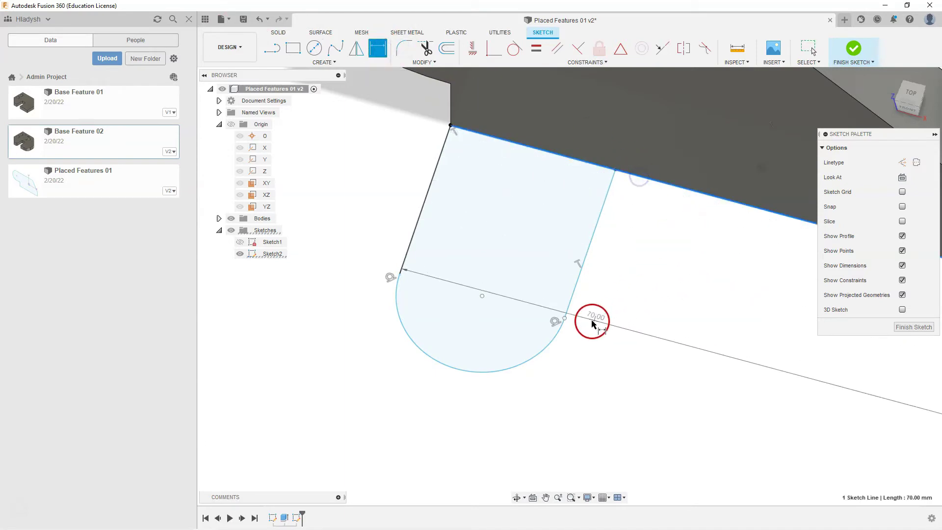
pyautogui.rightClick(462, 375)
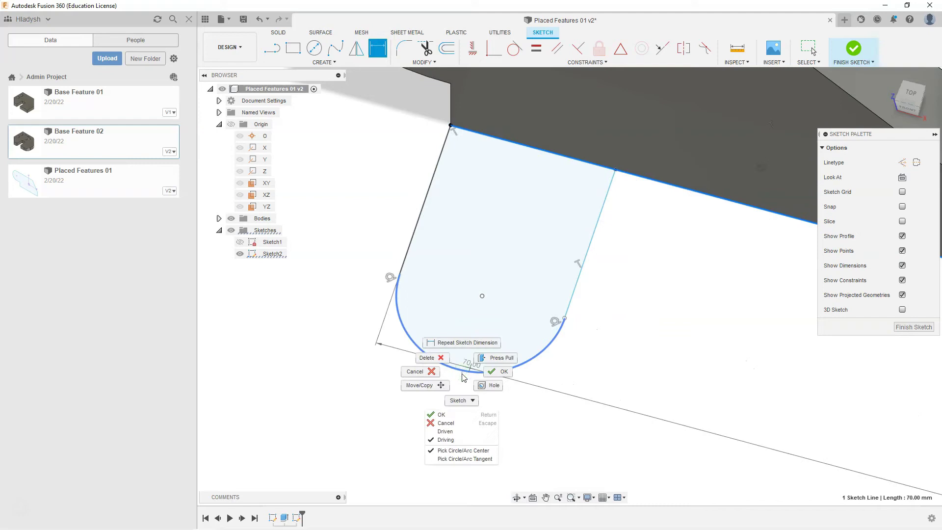
pyautogui.click(460, 459)
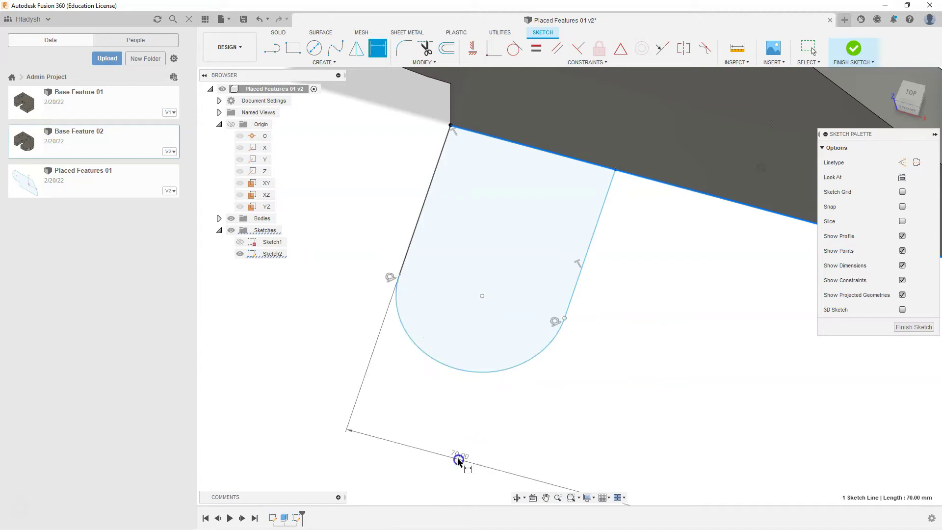
pyautogui.click(564, 320)
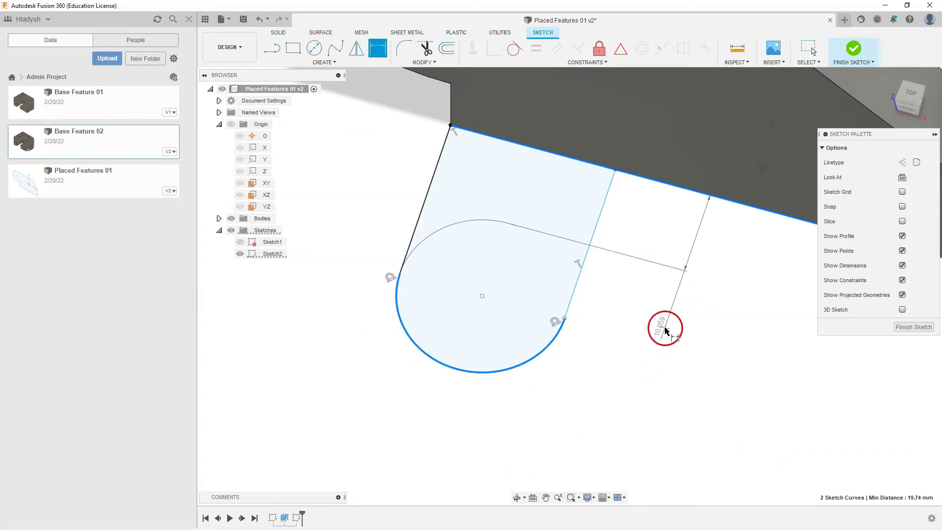
pyautogui.click(670, 368)
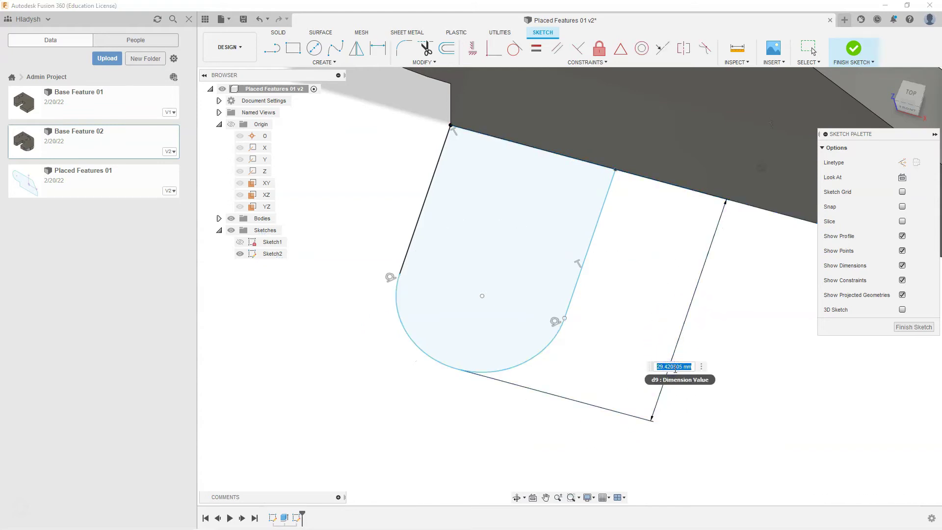
pyautogui.write('40')
pyautogui.press('Return')
pyautogui.moveTo(673, 357); pyautogui.dragTo(636, 355, button='right')
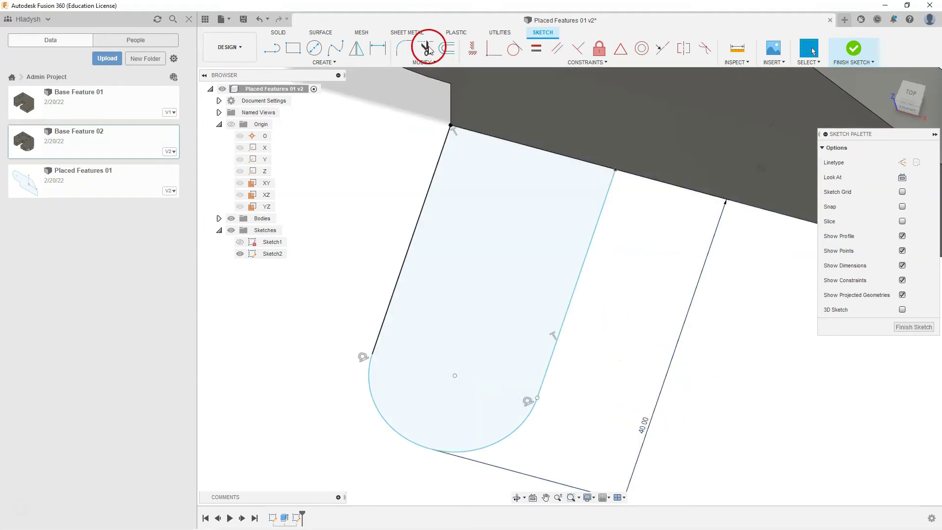
# Dimension the tab's end arc with a radius of 20 mm
pyautogui.click(379, 48)
pyautogui.click(452, 450)
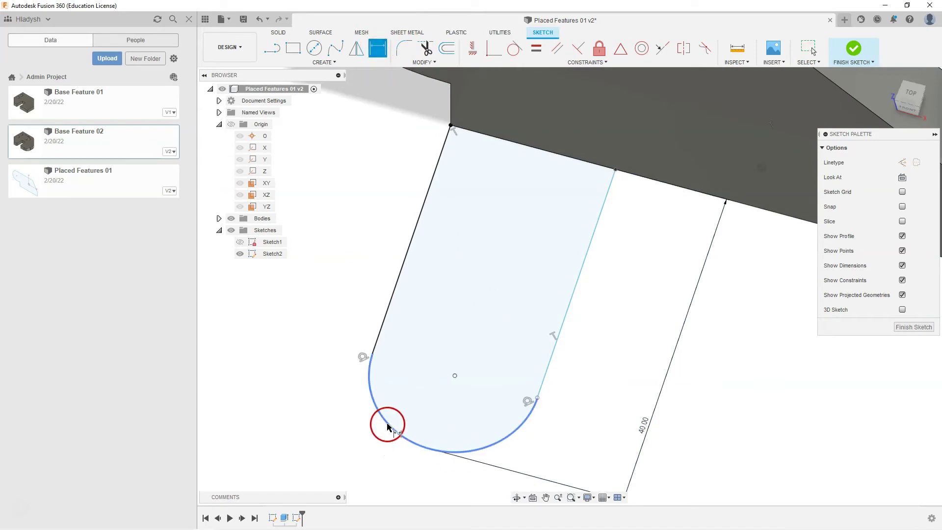
pyautogui.click(315, 408)
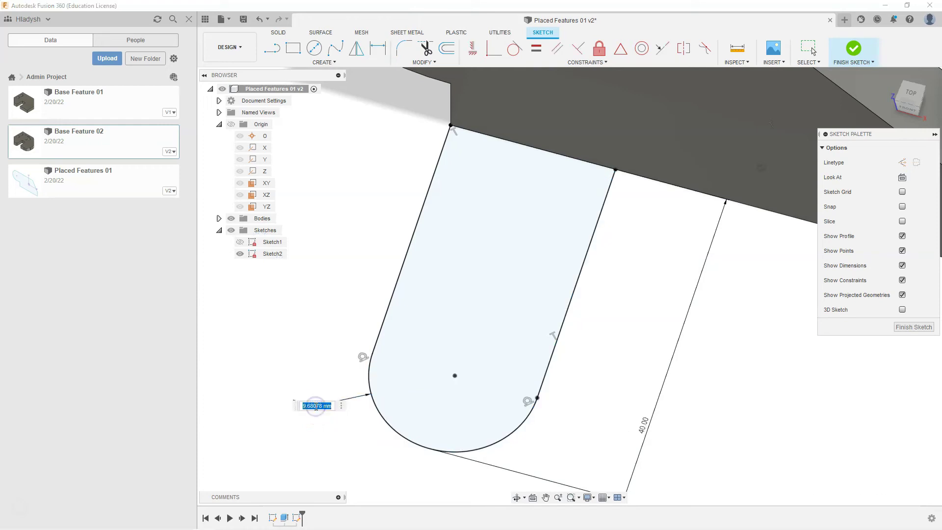
pyautogui.write('20')
pyautogui.press('Return')
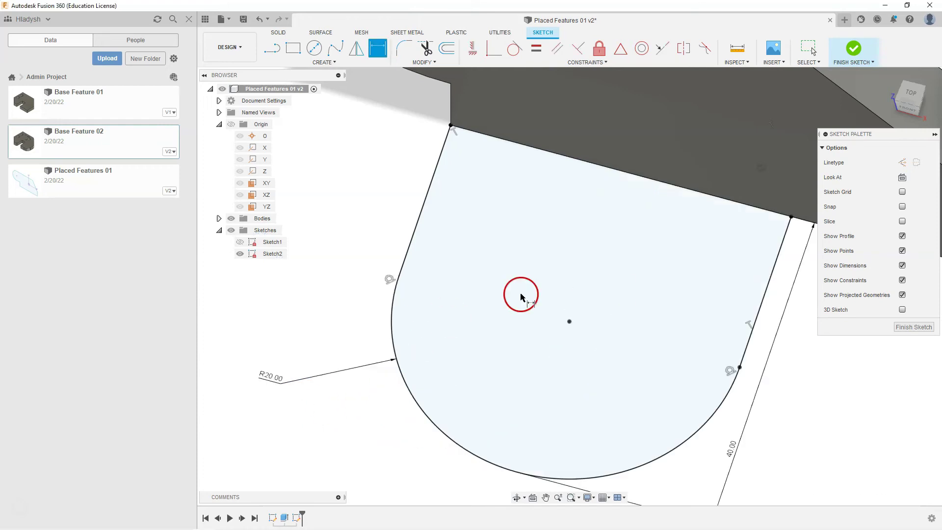
pyautogui.scroll(-2, 553, 273)
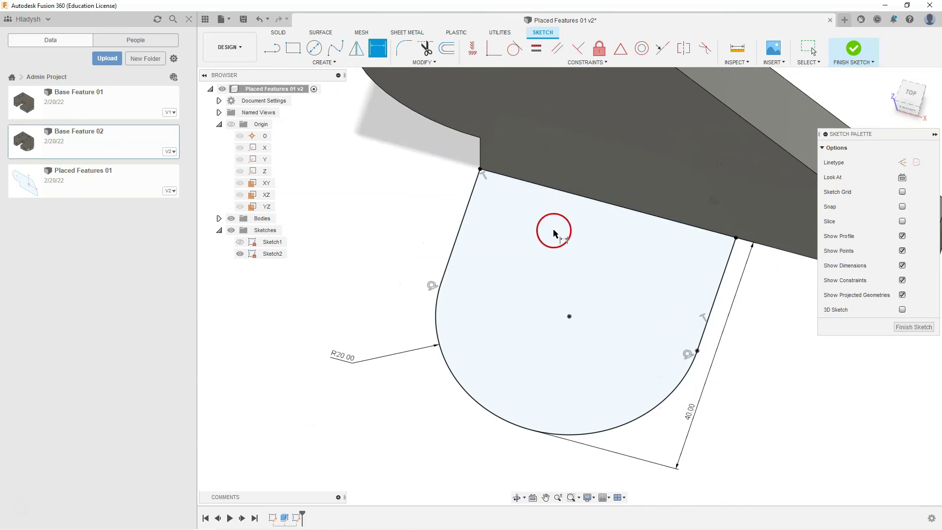